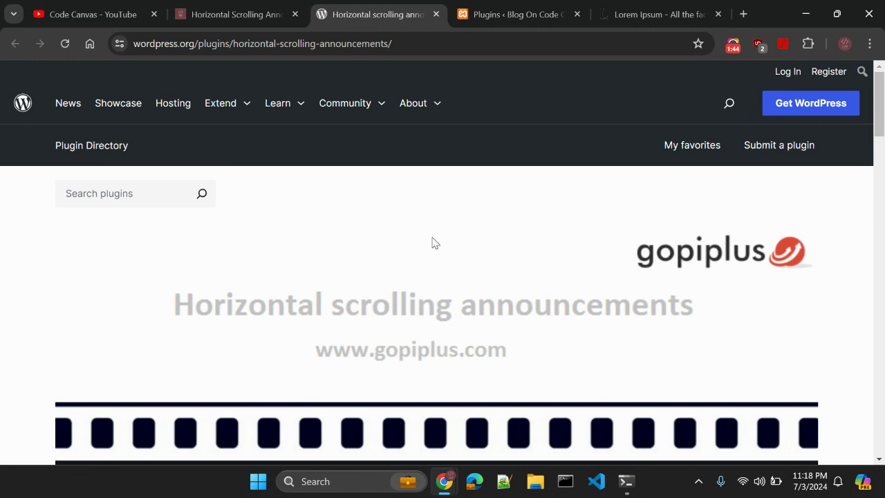
Open the plugin's official gopiplus.com page from its description and view the live demo of the horizontal scrolling text.
scroll(431, 242, "down", 10)
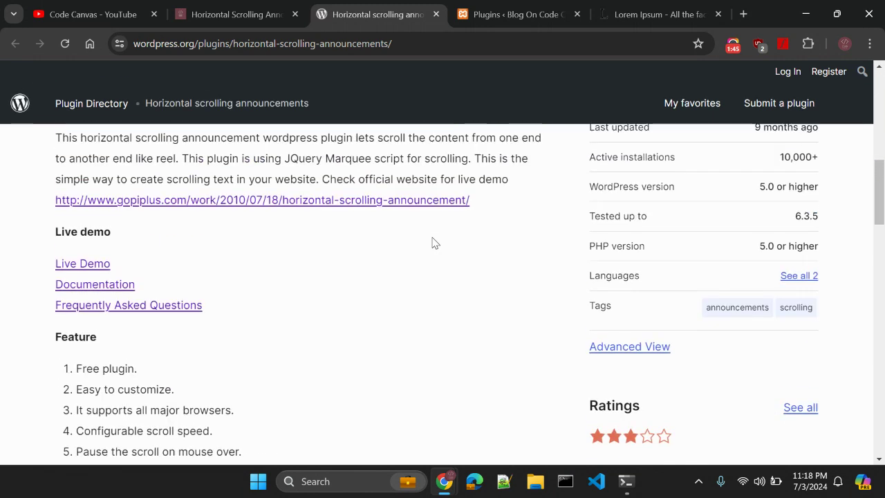
middle_click(353, 208)
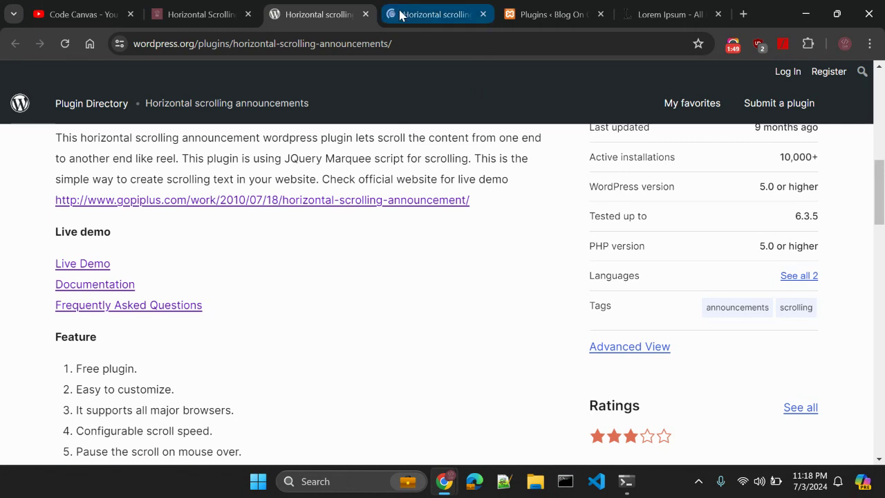
left_click(422, 14)
scroll(108, 322, "down", 7)
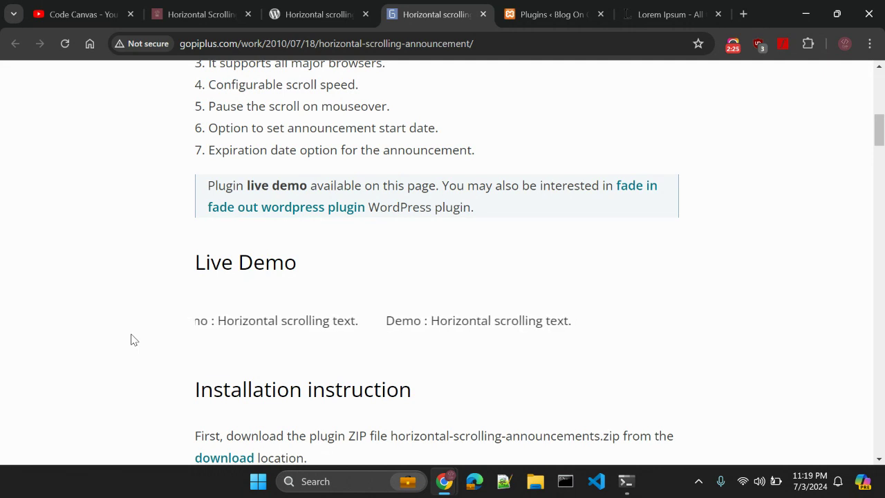
scroll(134, 339, "up", 5)
scroll(134, 339, "up", 3)
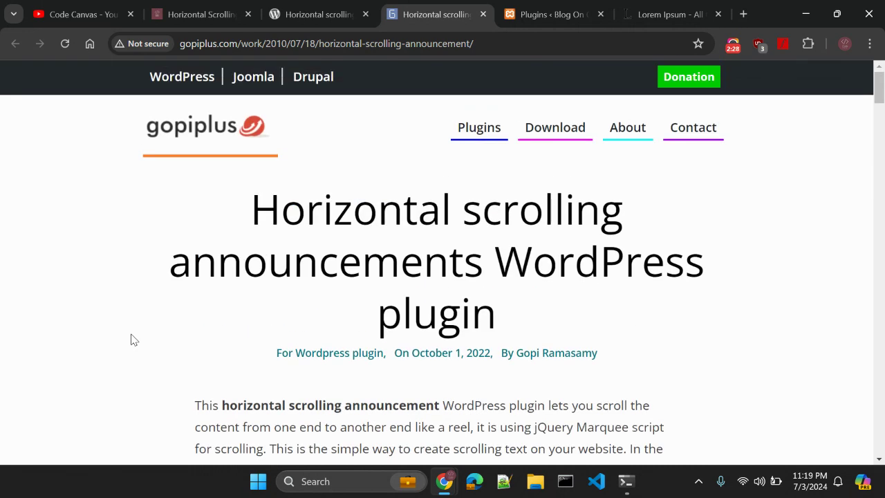
Return to the WordPress.org plugin page and review its version details, features, ratings and shortcode examples.
left_click(340, 12)
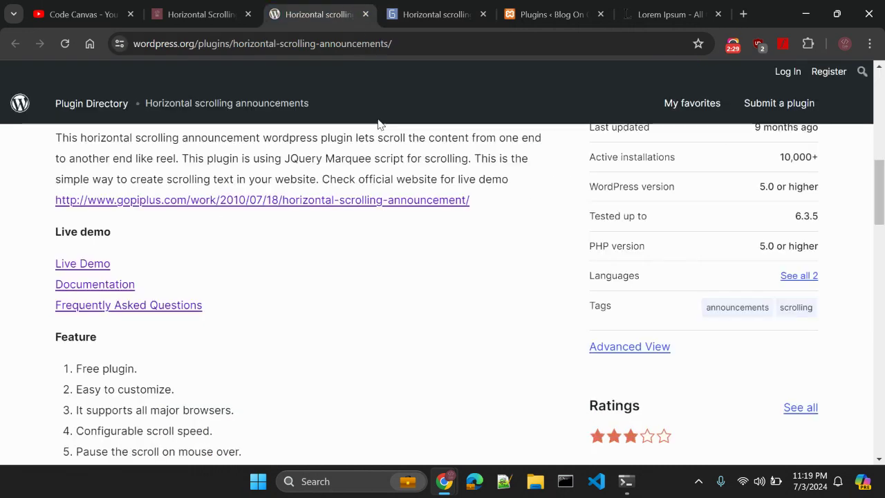
scroll(408, 256, "up", 3)
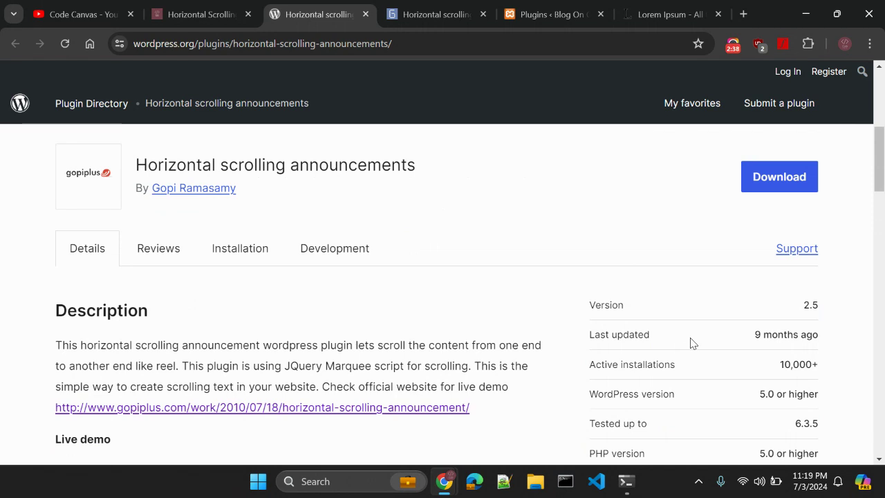
scroll(692, 342, "down", 1)
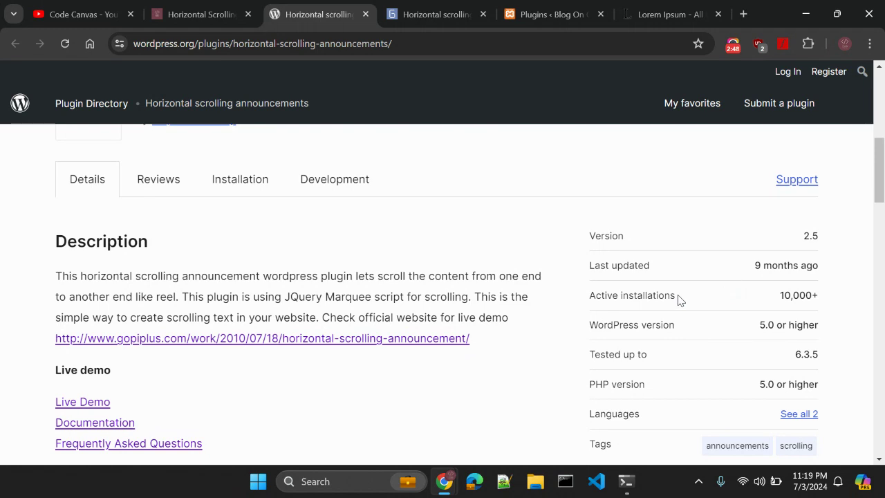
scroll(678, 298, "down", 5)
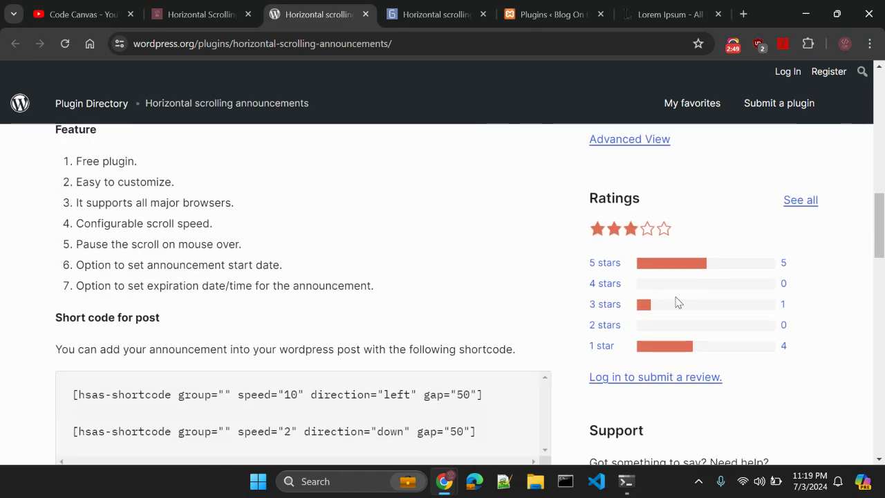
scroll(488, 304, "down", 3)
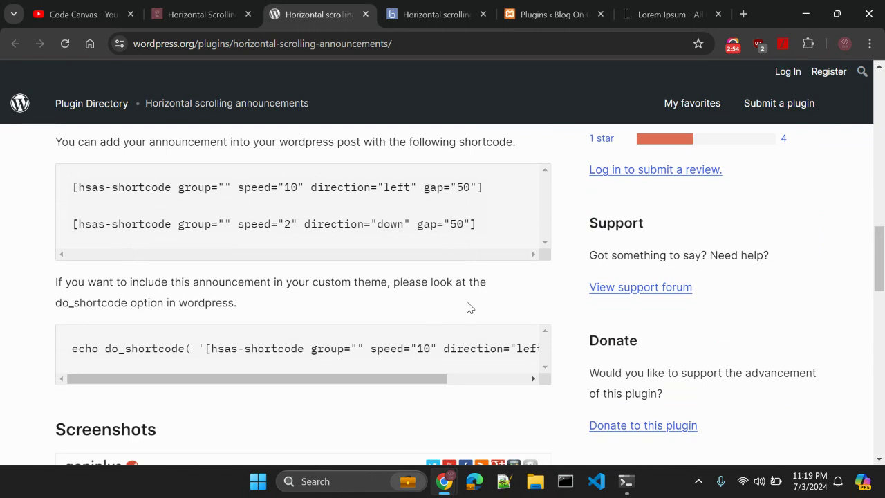
scroll(63, 358, "down", 5)
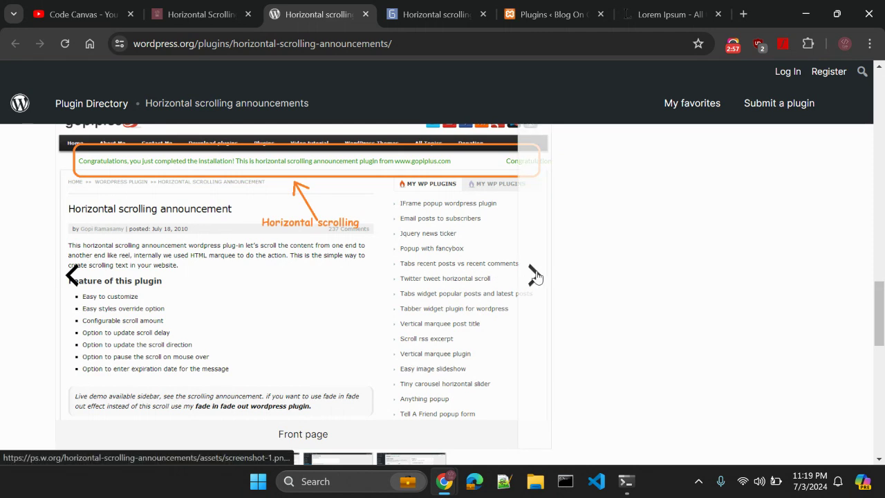
Browse the plugin's screenshot gallery, including the Add Announcement form and widget settings, and look over the FAQ section.
left_click(533, 275)
left_click(533, 274)
scroll(533, 297, "up", 1)
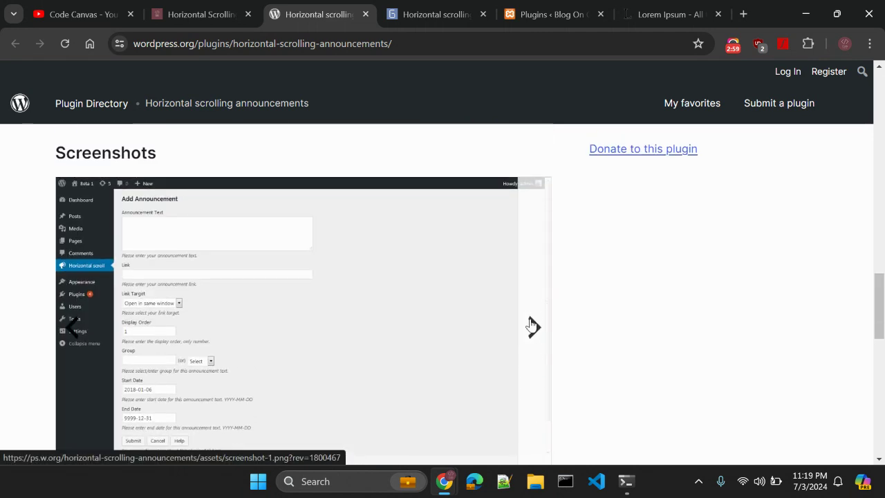
left_click(532, 328)
scroll(601, 322, "down", 3)
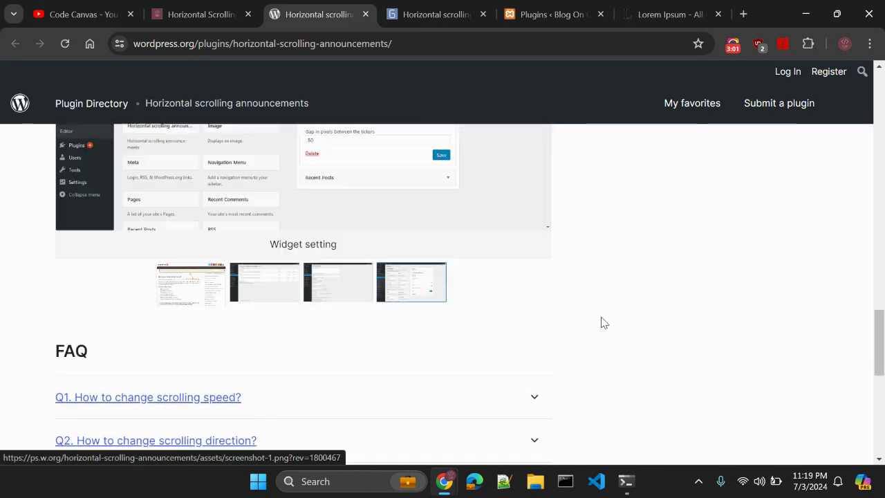
scroll(601, 322, "up", 3)
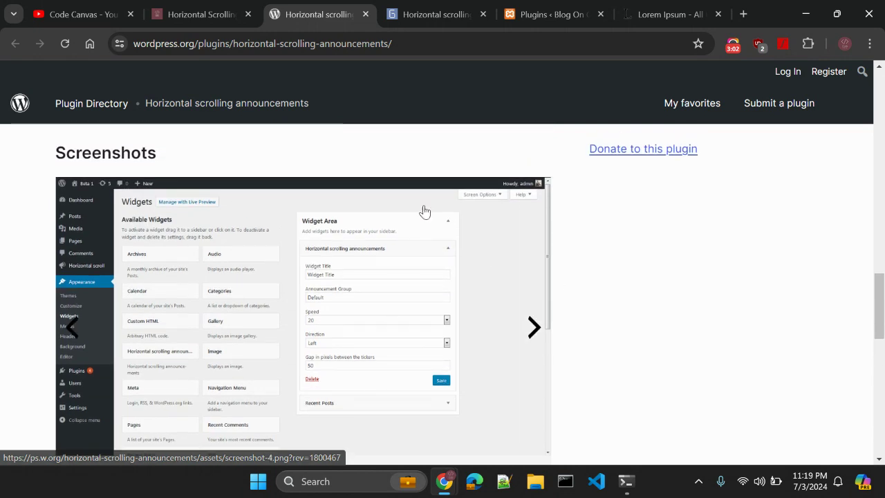
left_click(532, 327)
scroll(611, 326, "down", 1)
scroll(611, 323, "down", 8)
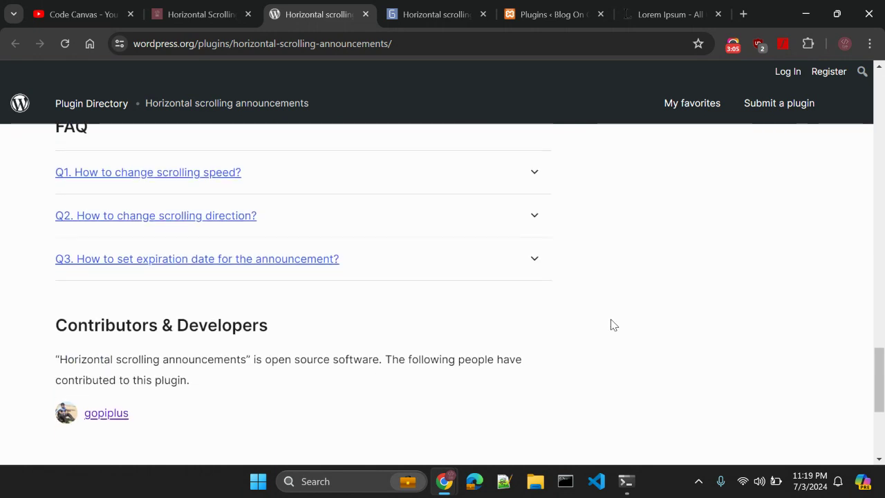
scroll(611, 322, "up", 5)
scroll(611, 324, "up", 15)
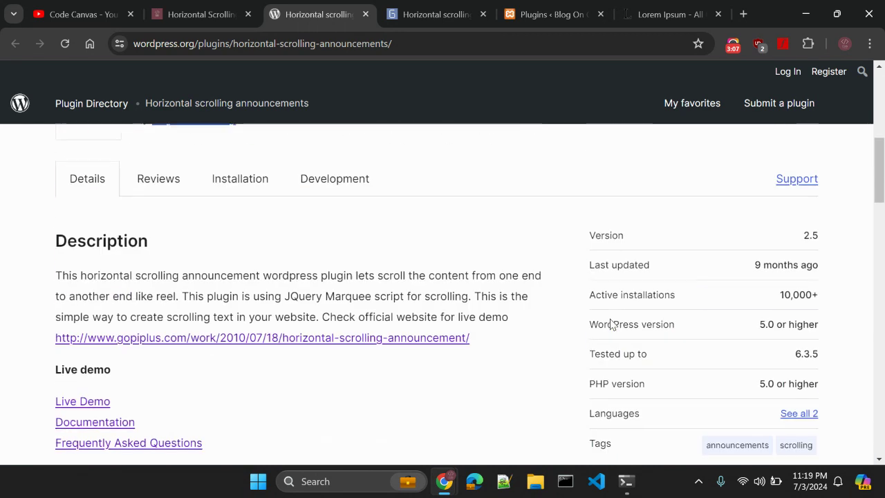
Copy the plugin name "Horizontal scrolling announcements" and search for it on the local WordPress site's Add Plugins page.
scroll(611, 324, "down", 4)
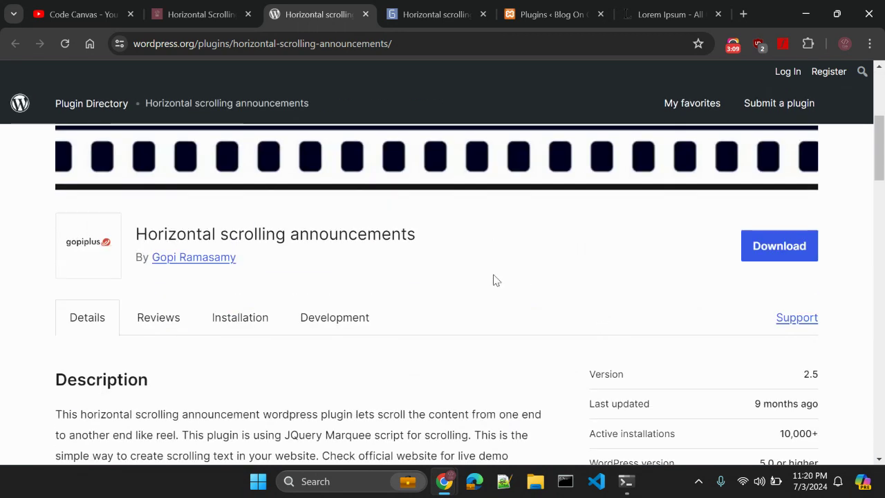
left_click_drag(139, 234, 420, 243)
key("ctrl+c")
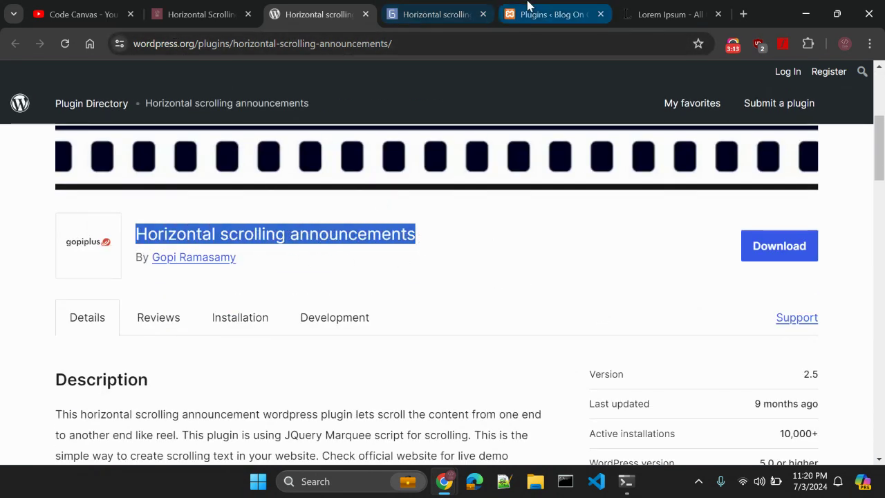
left_click(550, 14)
left_click(232, 109)
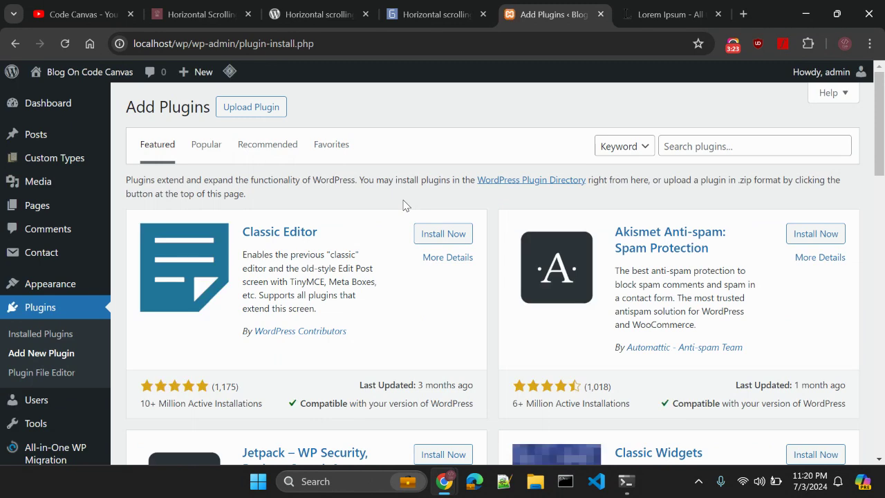
left_click(824, 143)
key("ctrl+v")
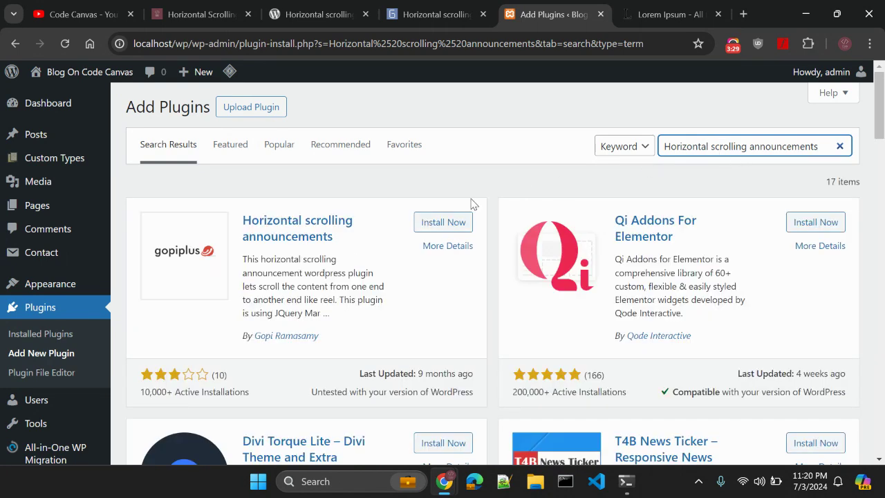
Install and activate the Horizontal scrolling announcements plugin by gopiplus.
left_click(422, 227)
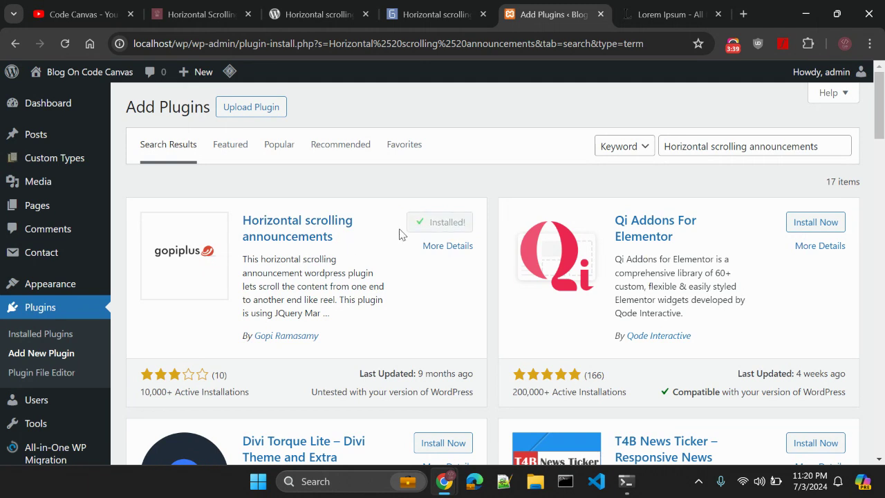
left_click(428, 226)
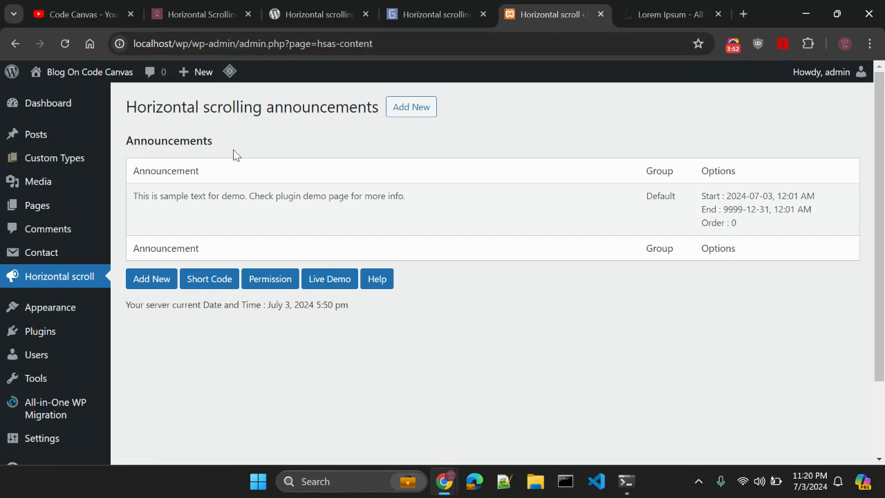
Open the sample demo announcement for editing and examine its link, display order and group options.
mouse_move(205, 192)
left_click(141, 211)
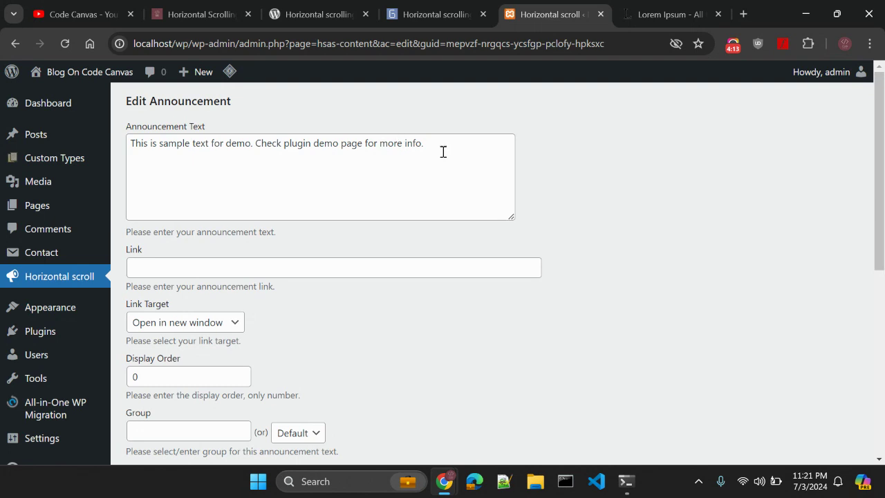
scroll(332, 289, "down", 1)
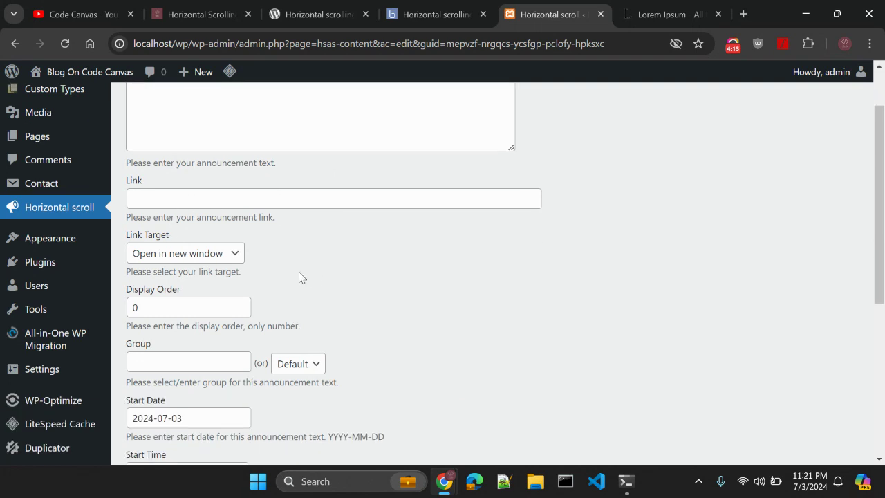
left_click(228, 260)
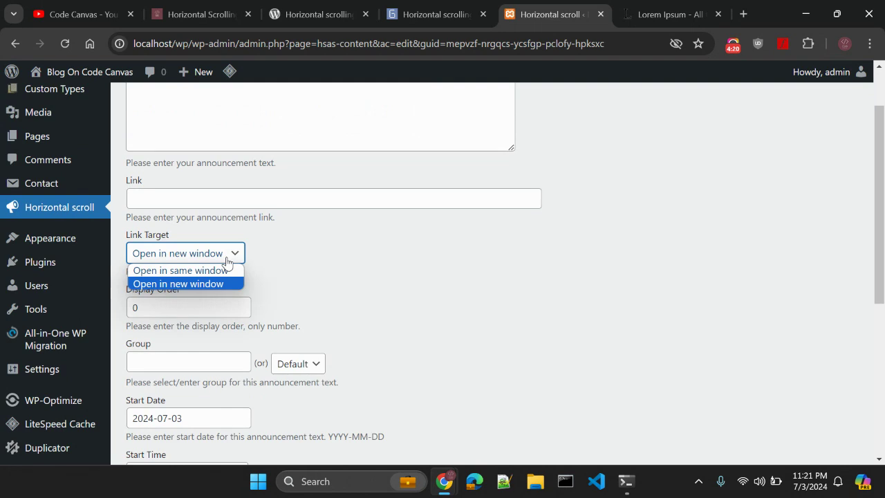
left_click(298, 260)
scroll(298, 261, "down", 1)
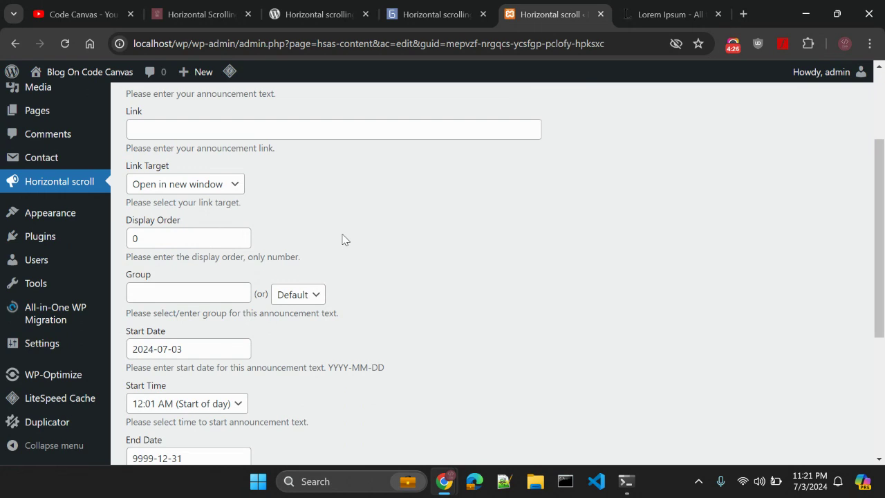
scroll(345, 240, "down", 1)
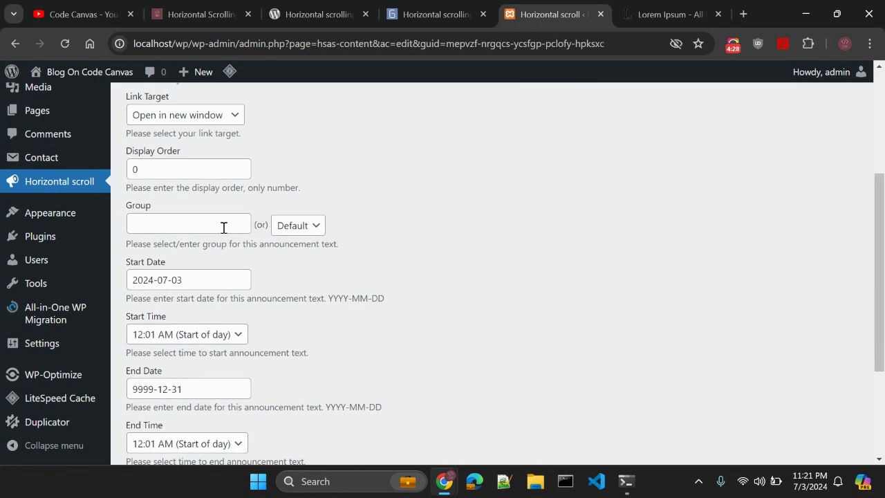
left_click(283, 231)
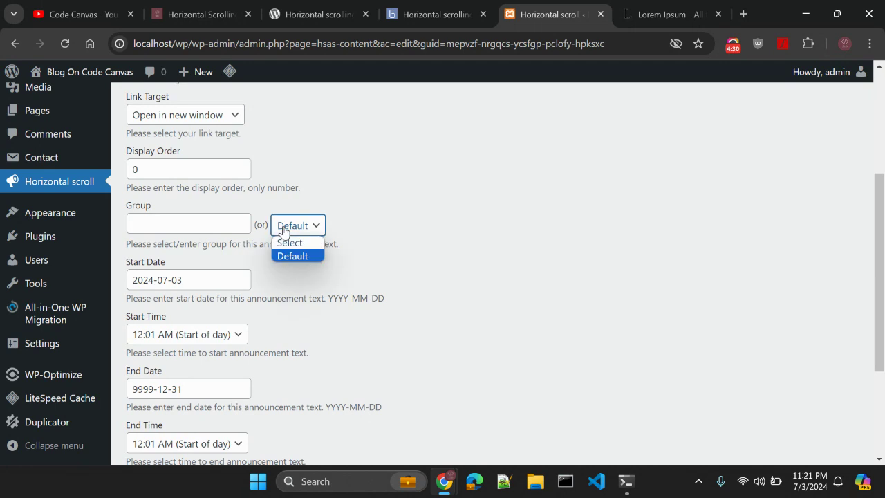
left_click(282, 231)
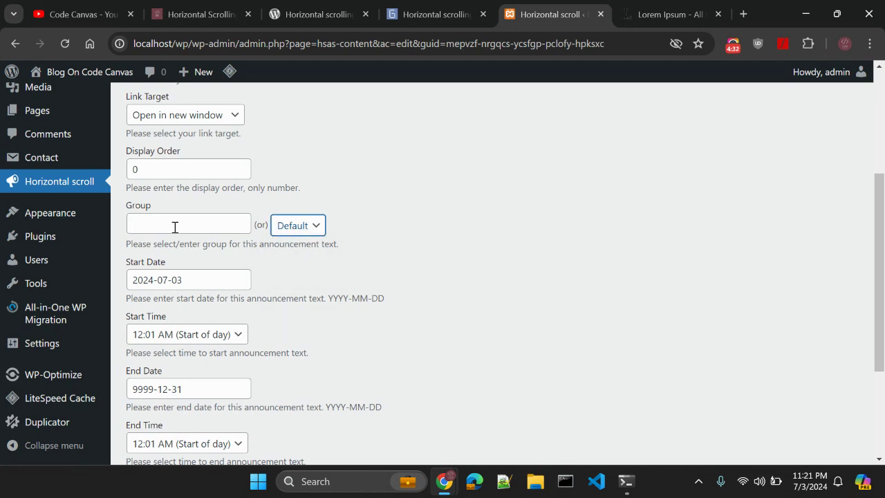
Examine the announcement's start date, end date, time and style fields, and return to the announcement text.
scroll(359, 248, "down", 1)
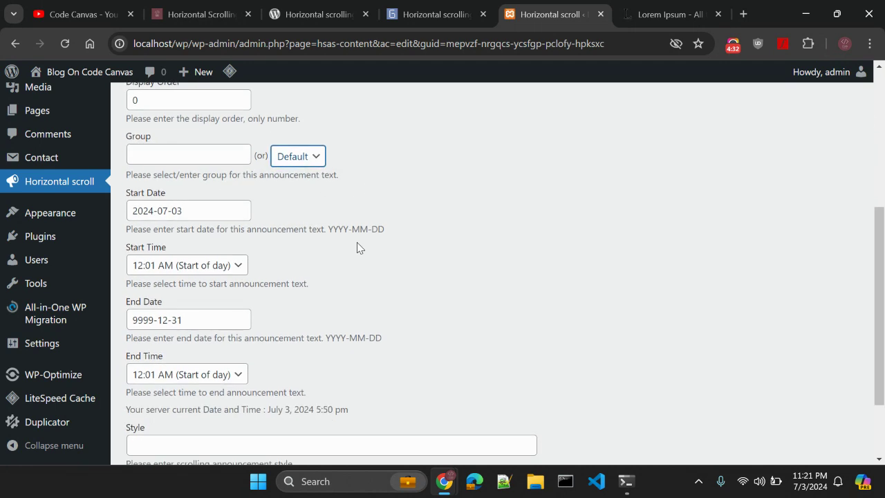
left_click(188, 208)
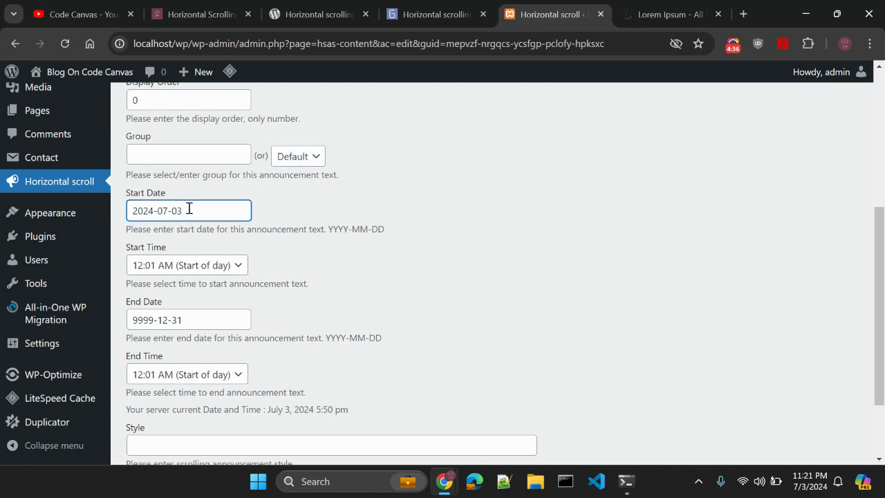
left_click_drag(178, 210, 361, 217)
scroll(381, 209, "down", 2)
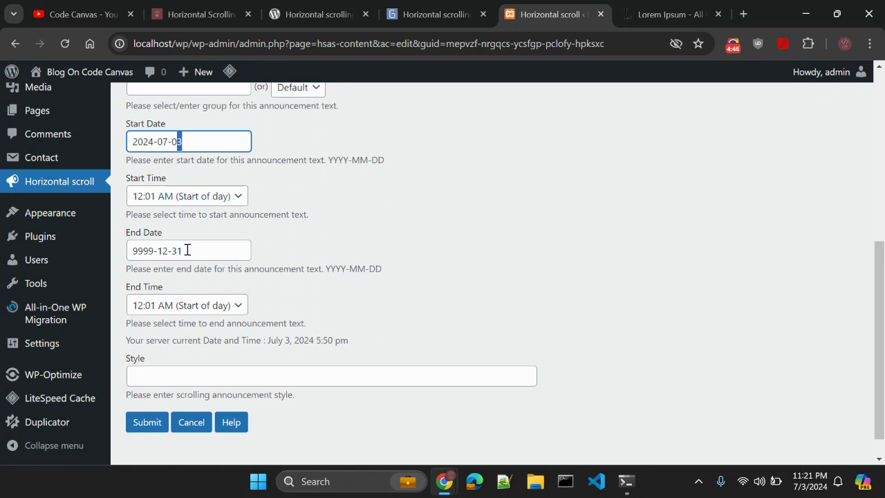
left_click_drag(187, 250, 128, 251)
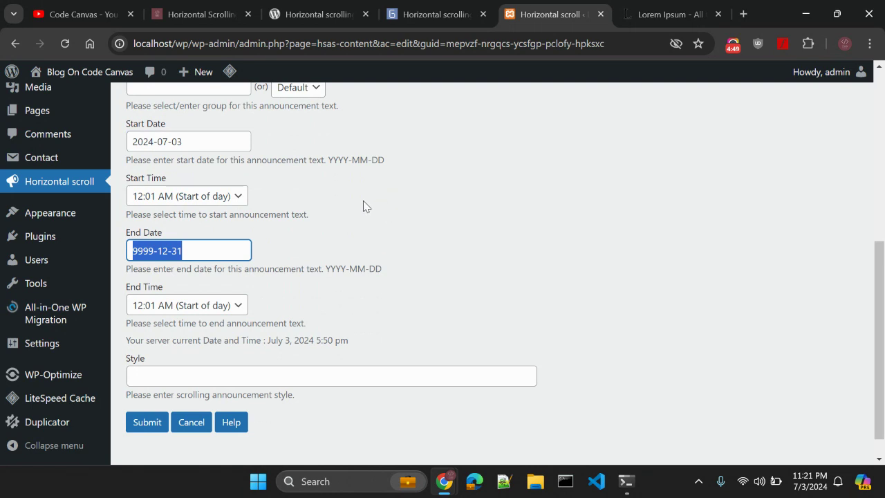
scroll(361, 203, "down", 1)
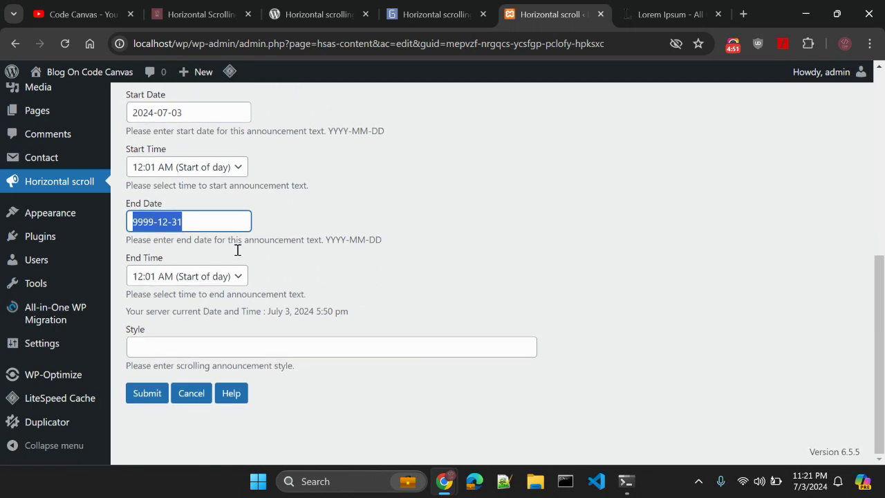
left_click(185, 337)
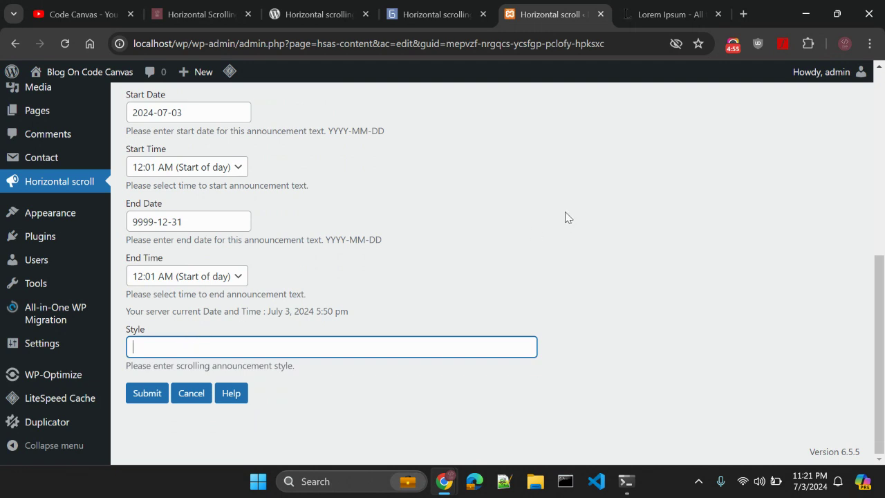
scroll(565, 217, "up", 5)
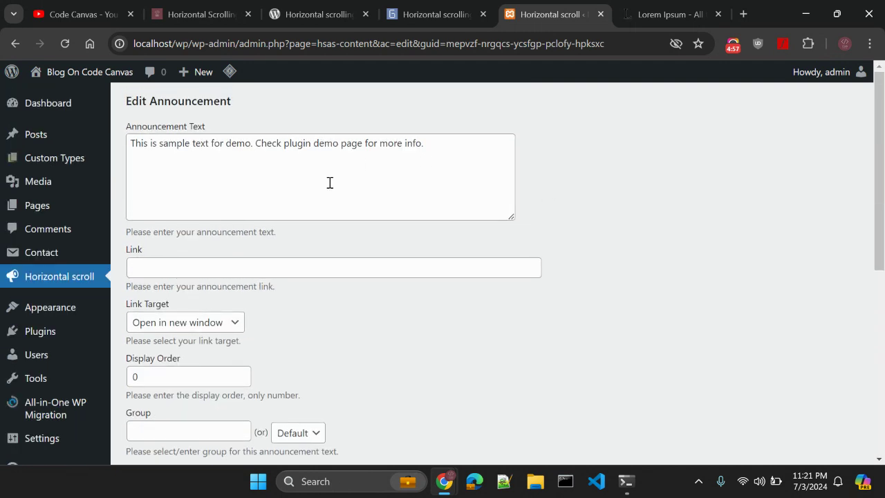
Look over the announcement's remaining date, time and style fields and cancel the edit without saving.
scroll(462, 238, "down", 3)
scroll(462, 238, "down", 3)
scroll(462, 237, "up", 5)
scroll(459, 238, "down", 5)
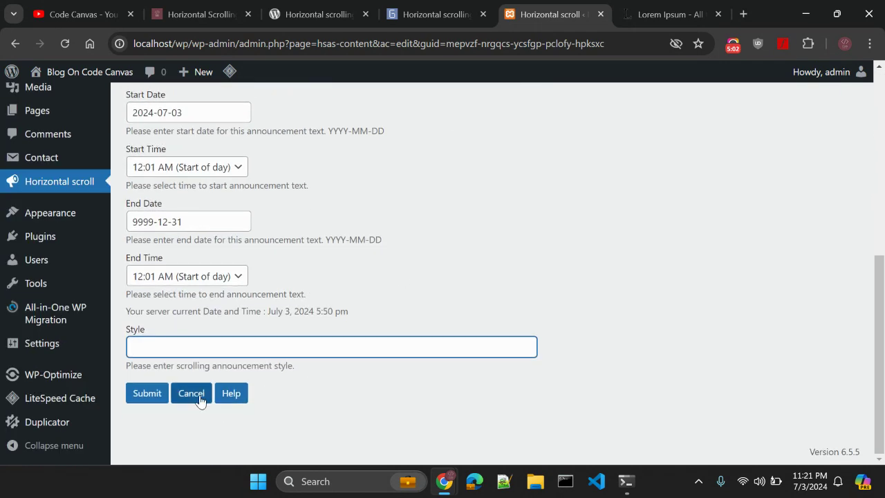
left_click(196, 394)
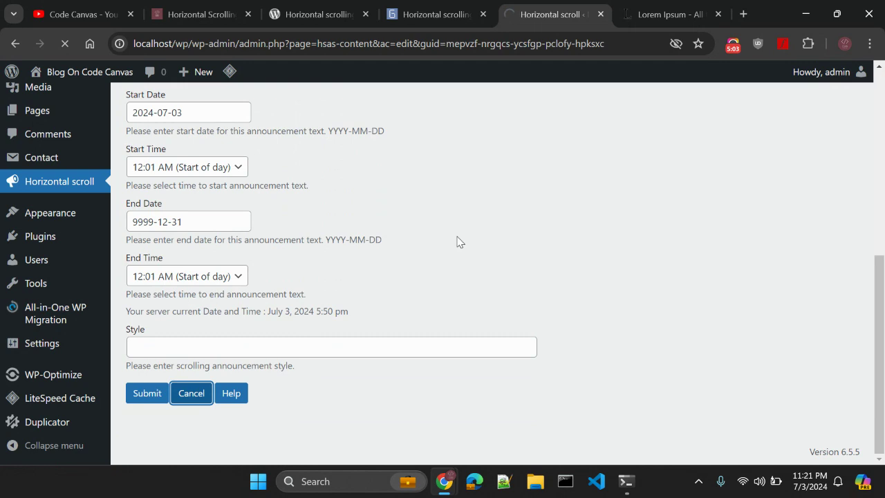
Examine the post shortcodes and the do_shortcode theme example on the plugin's WordPress.org page.
left_click(338, 10)
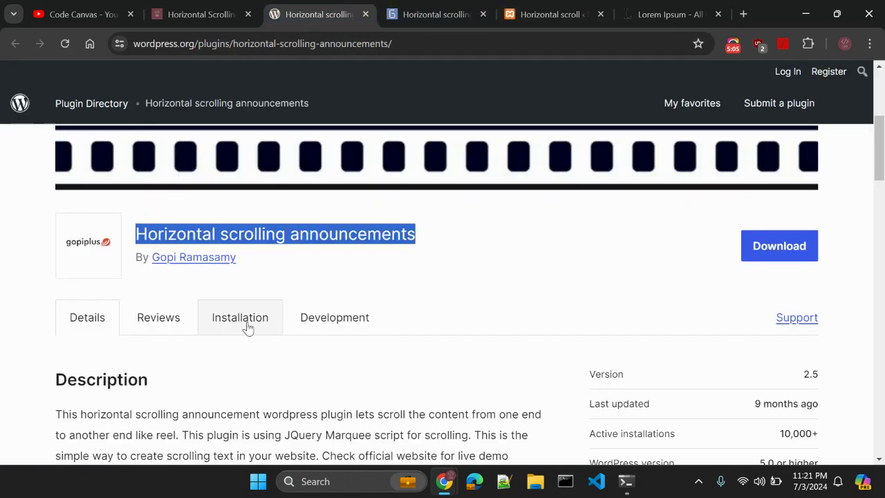
scroll(253, 355, "down", 9)
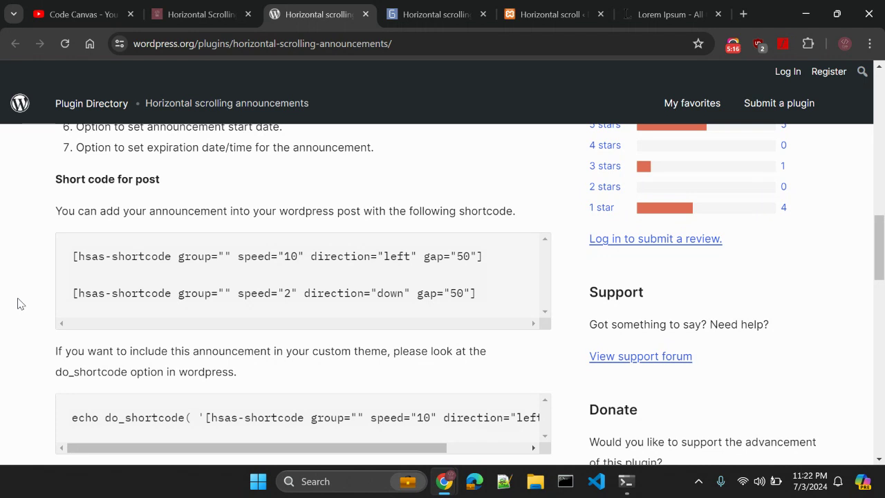
scroll(132, 347, "down", 1)
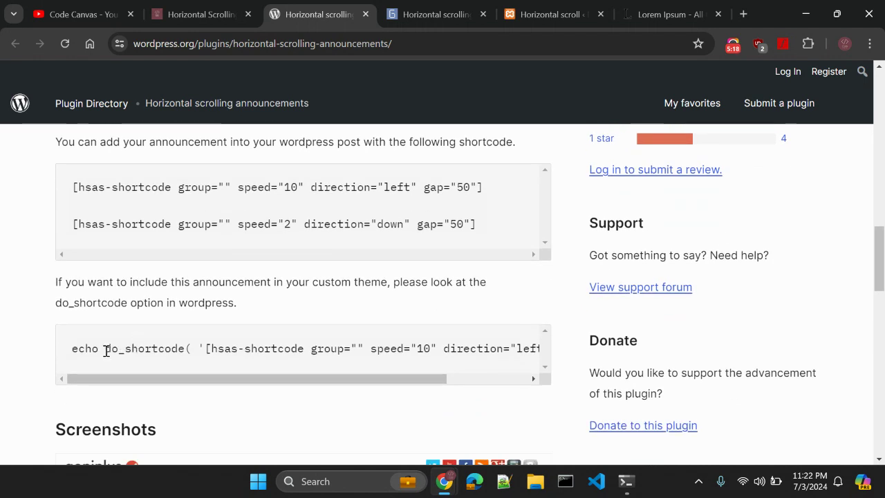
left_click_drag(104, 349, 183, 348)
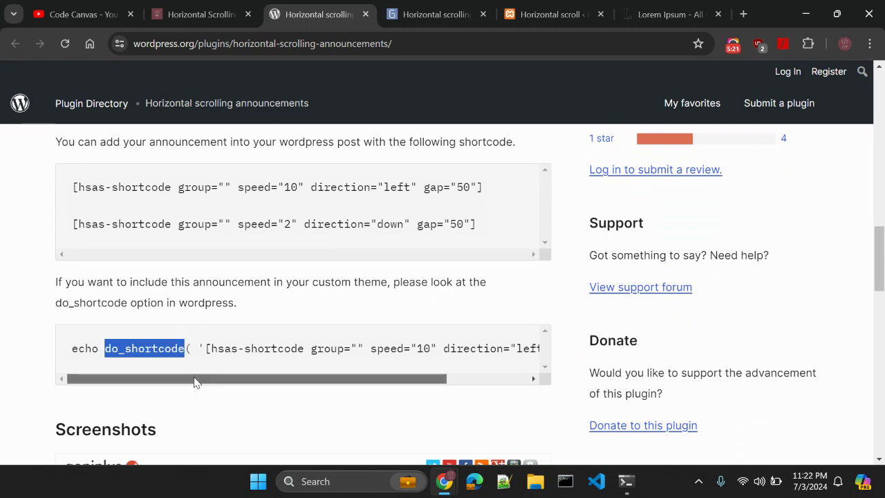
left_click_drag(193, 381, 122, 389)
scroll(65, 312, "up", 2)
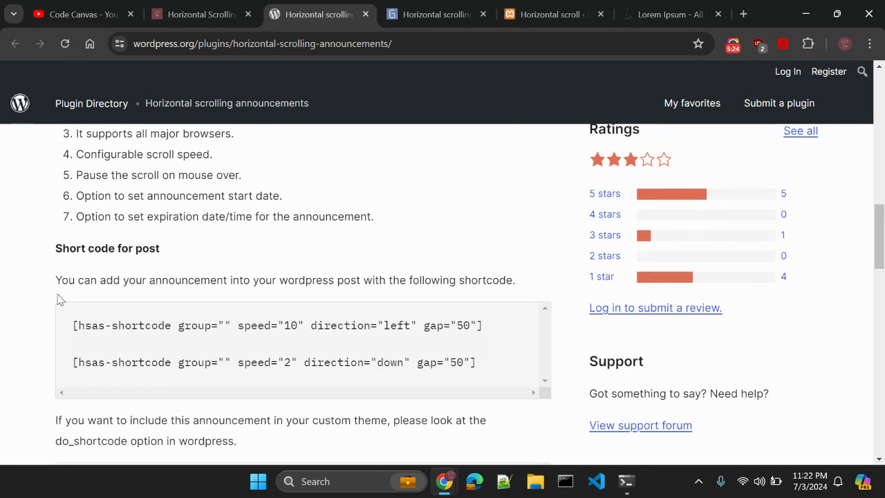
Open the site's Pages list in a new tab and copy the plugin's left-direction shortcode with speed 10 and gap 50.
left_click(511, 14)
middle_click(36, 205)
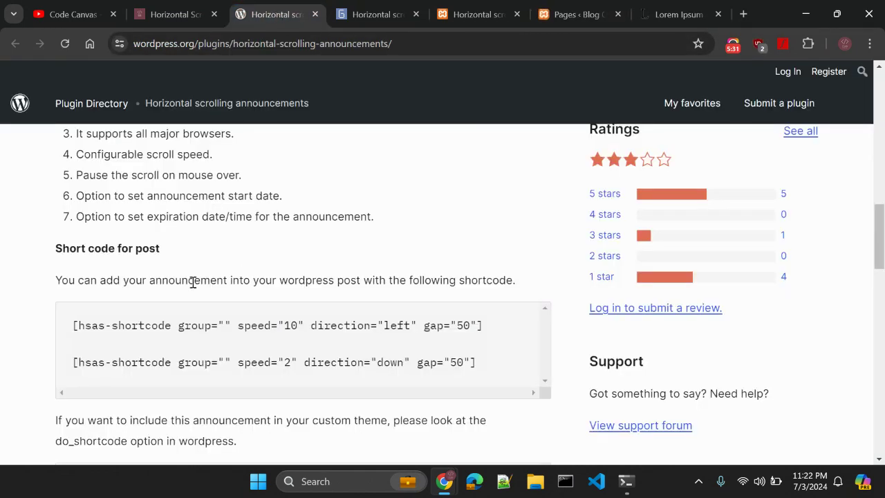
triple_click(125, 325)
key("ctrl+c")
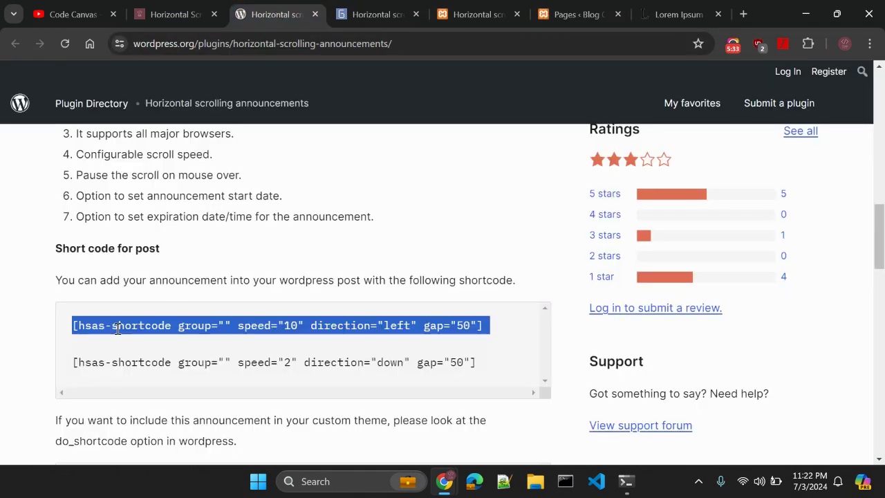
Open the Contact page both in the editor and as a live page in separate tabs, and go to its editor.
left_click(574, 6)
scroll(231, 302, "down", 3)
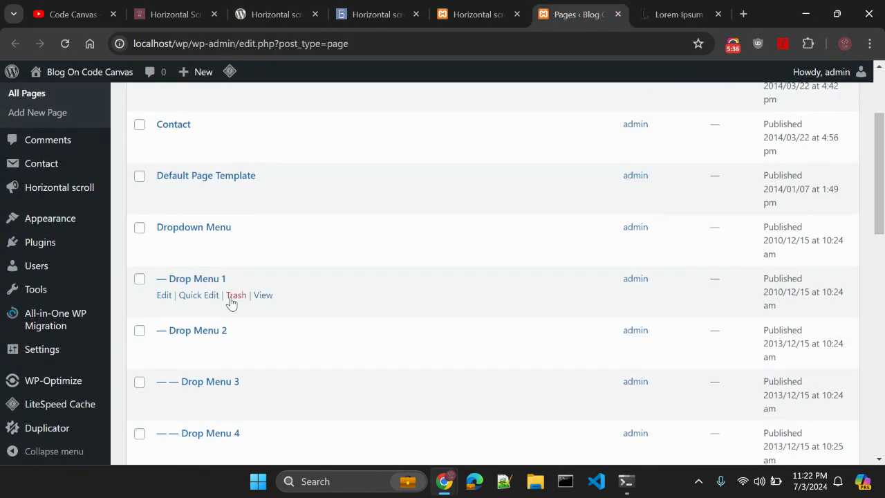
scroll(231, 302, "up", 2)
left_click(165, 211, "ctrl")
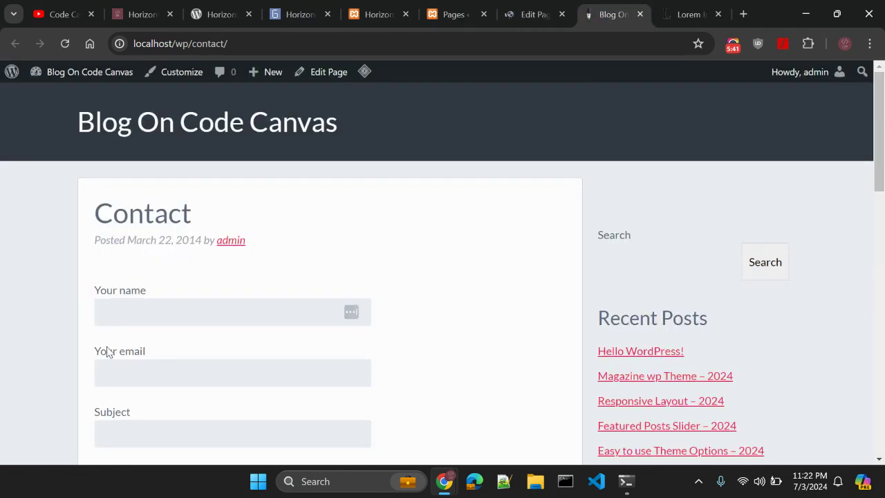
scroll(124, 353, "down", 2)
scroll(124, 352, "up", 2)
key("ctrl+shift+Tab")
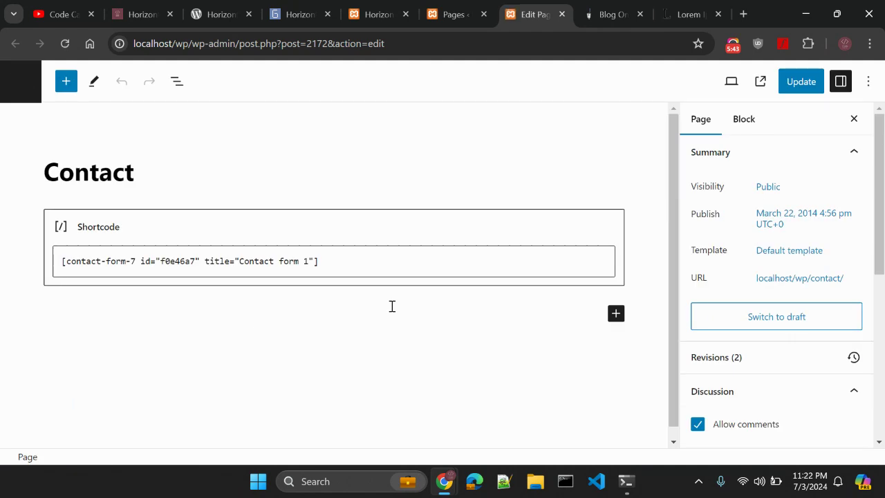
Insert a Shortcode block before the contact form containing [hsas-shortcode group="" speed="10" direction="left" gap="50"].
left_click(64, 264)
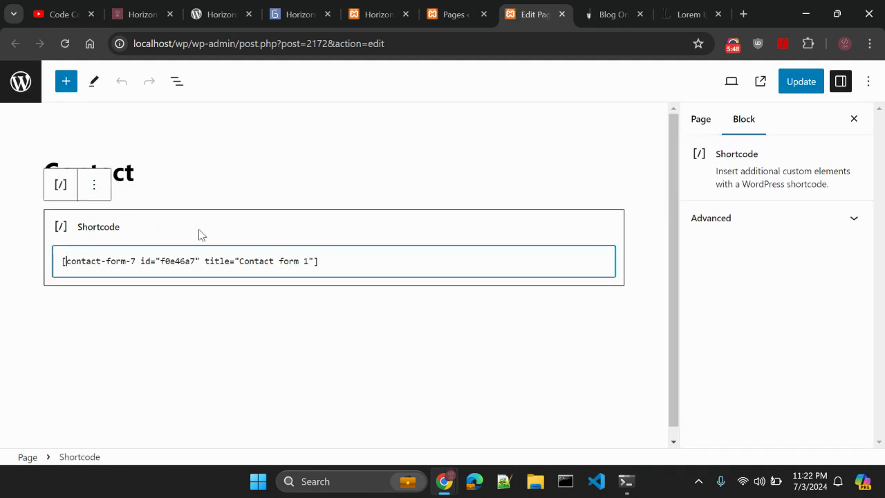
left_click(94, 185)
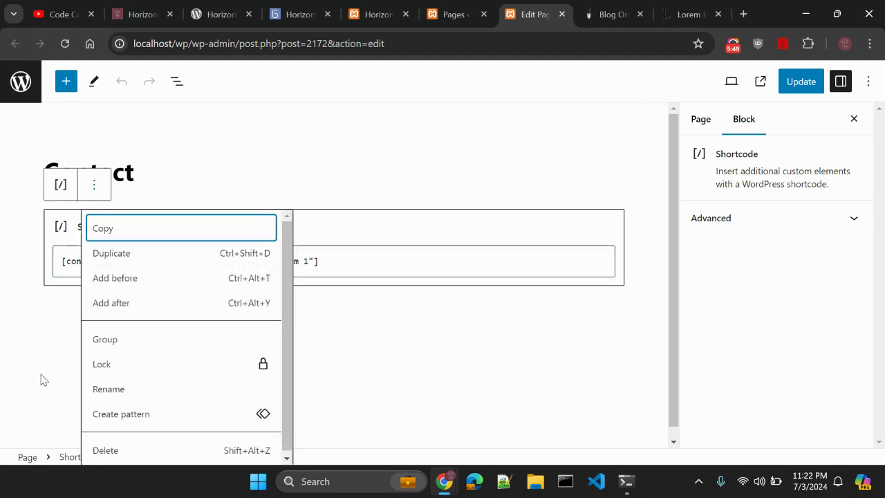
left_click(94, 281)
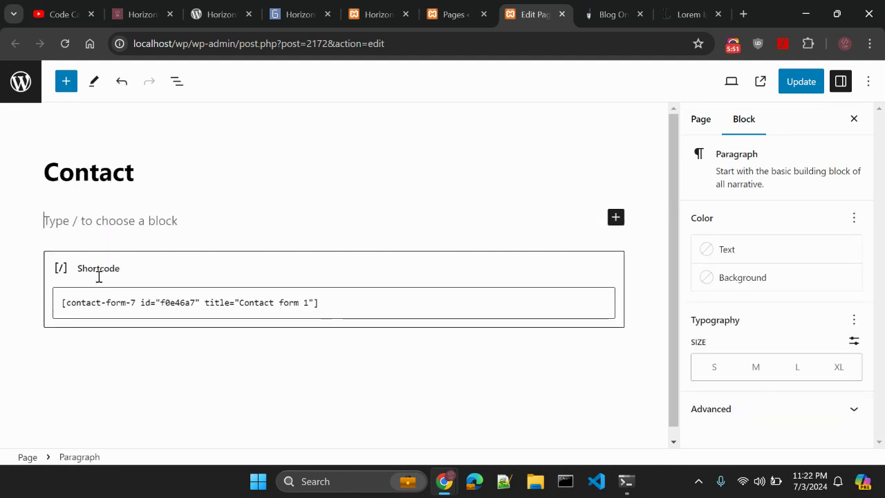
left_click(616, 218)
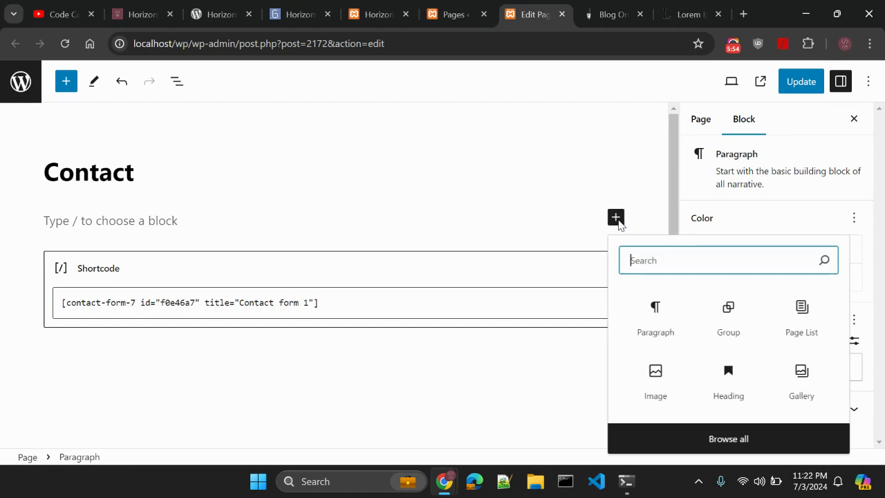
type("sho")
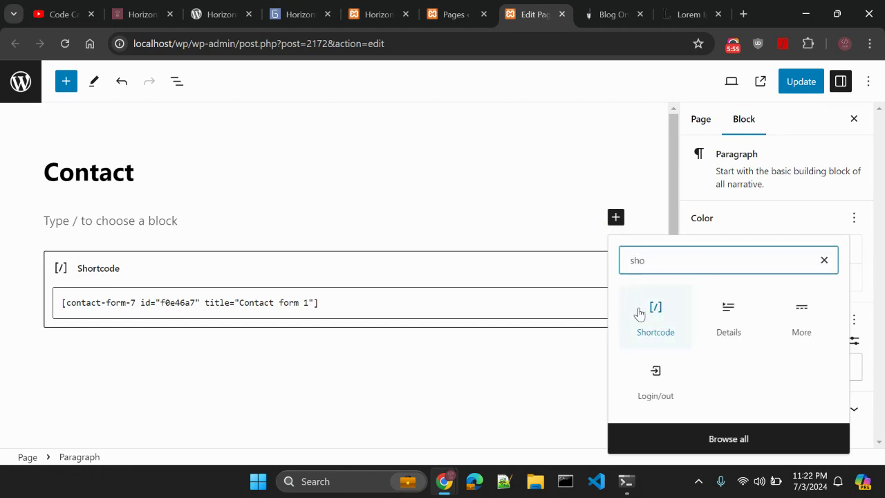
left_click(637, 311)
key("ctrl+v")
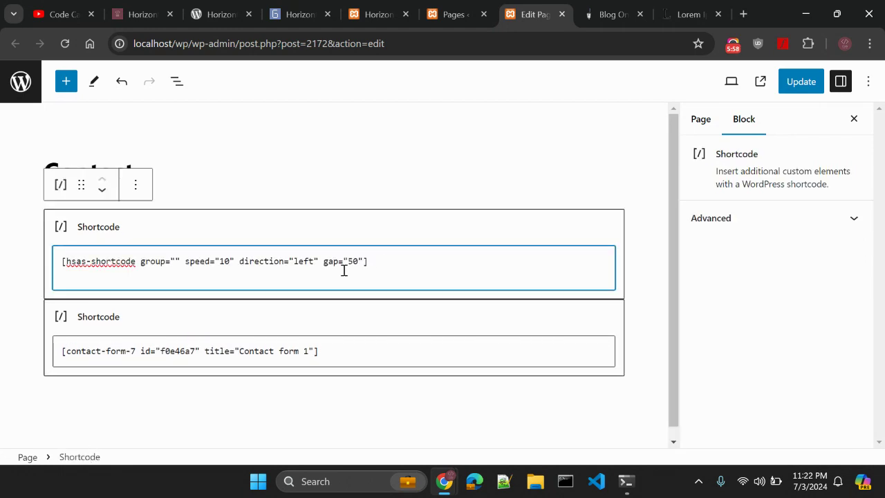
key("BackSpace")
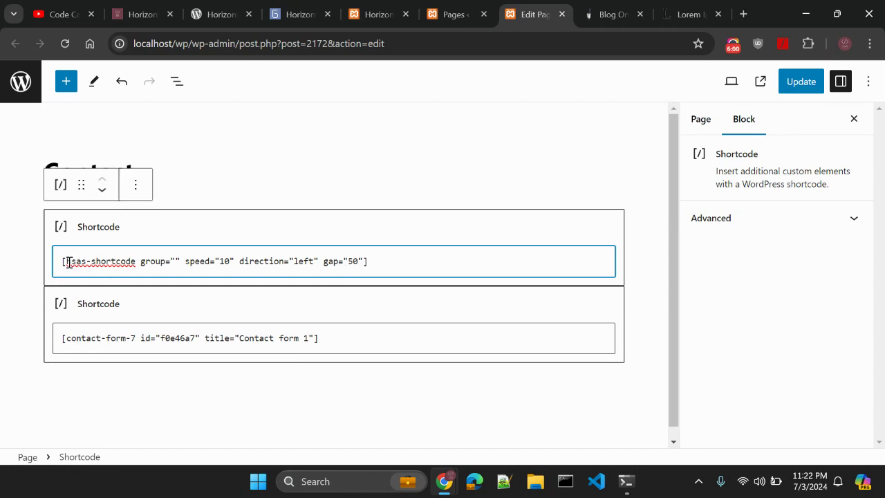
Review the announcement shortcode's attributes, update the Contact page and reload its live view.
left_click_drag(67, 262, 359, 260)
left_click(223, 262)
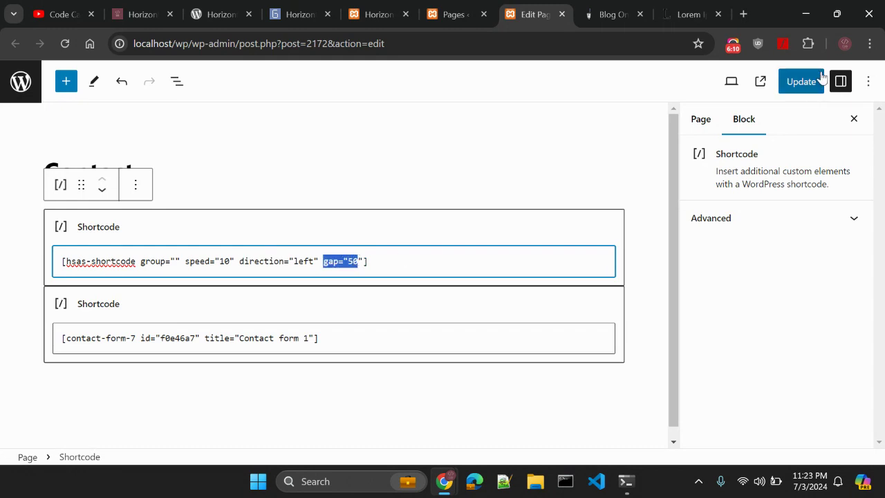
left_click(802, 81)
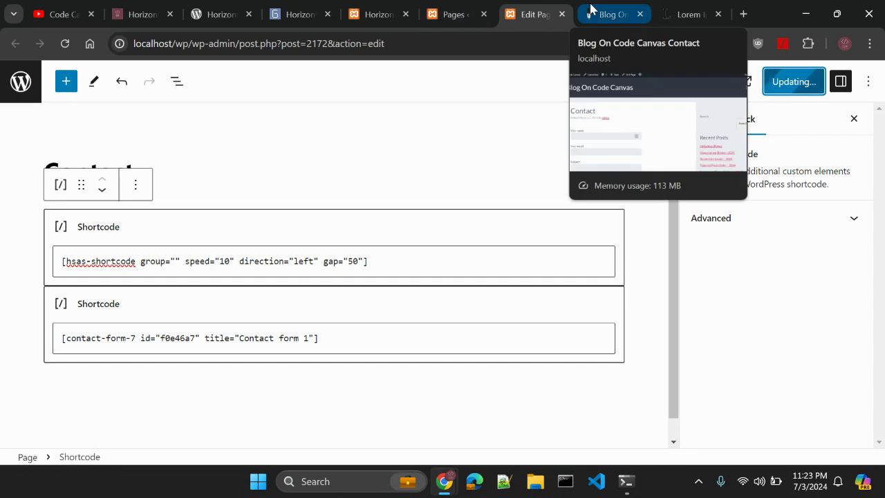
left_click(589, 8)
left_click(530, 39)
key("Return")
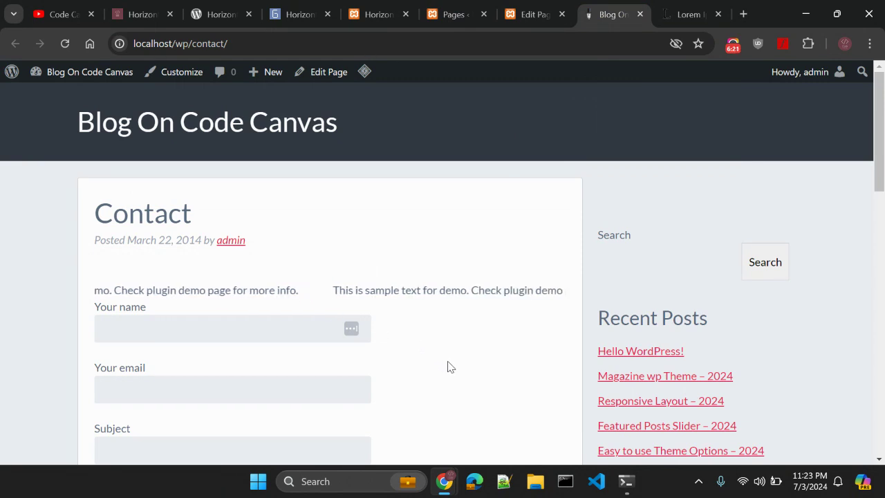
Add a Spacer block between the announcement shortcode and the contact form shortcode.
left_click(536, 14)
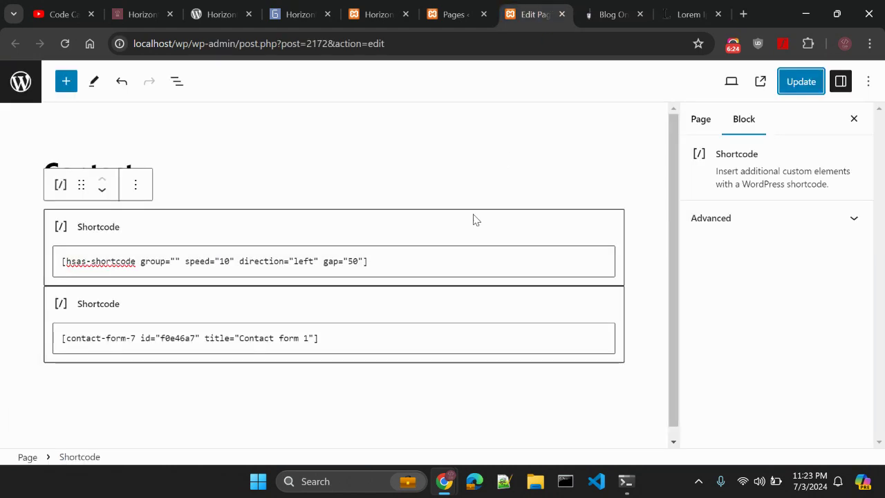
left_click(136, 184)
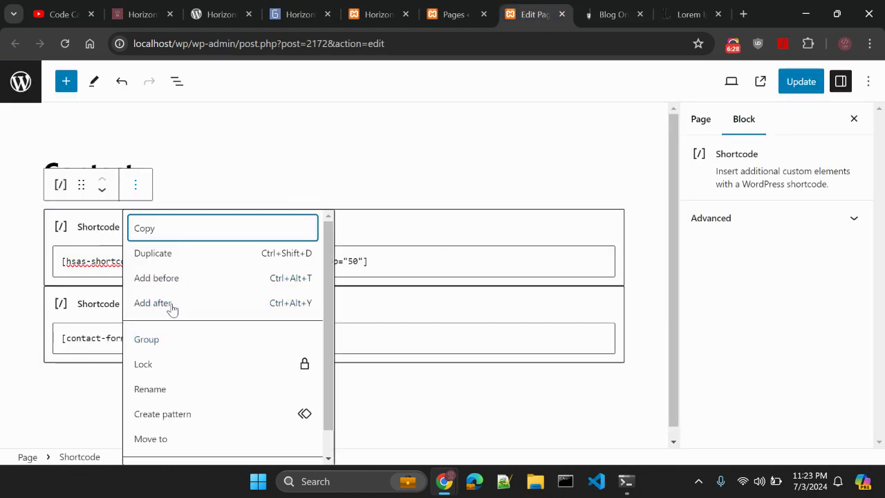
left_click(170, 307)
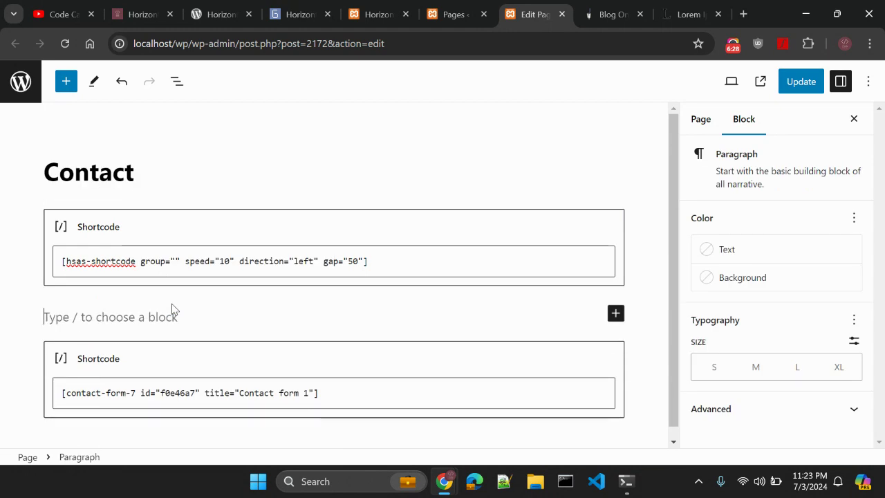
left_click(615, 313)
scroll(641, 365, "down", 2)
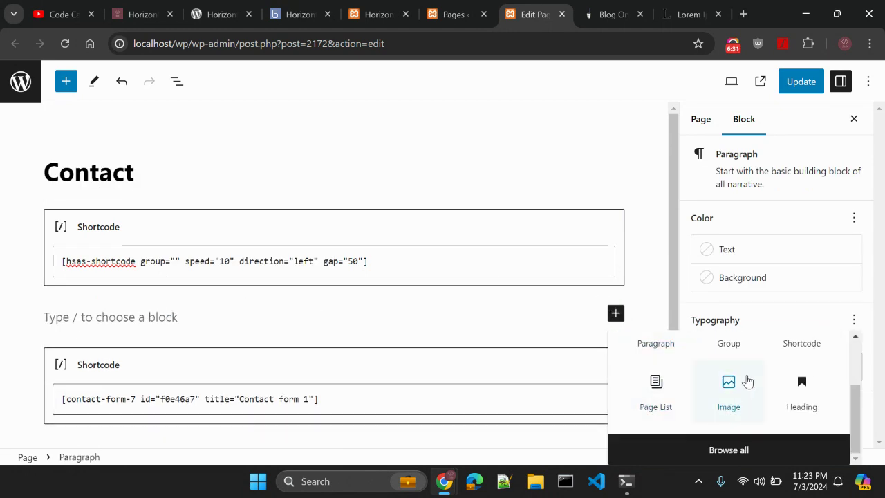
scroll(743, 379, "up", 2)
type("s")
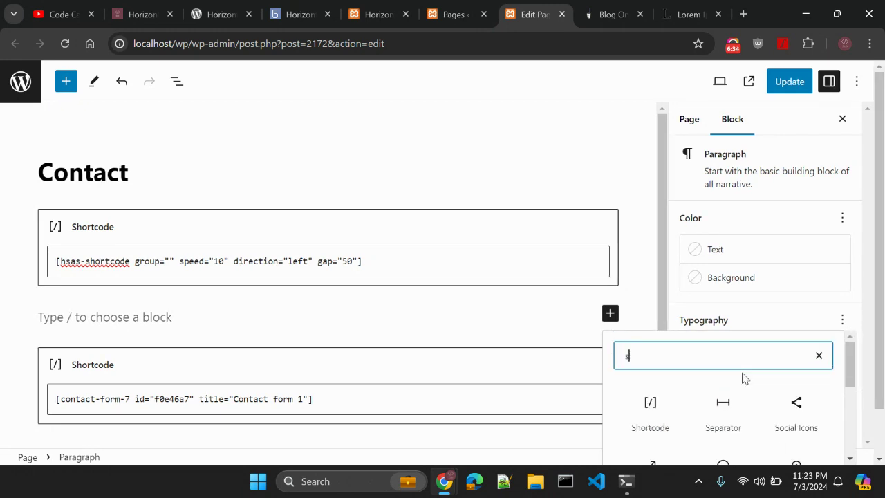
type("pace")
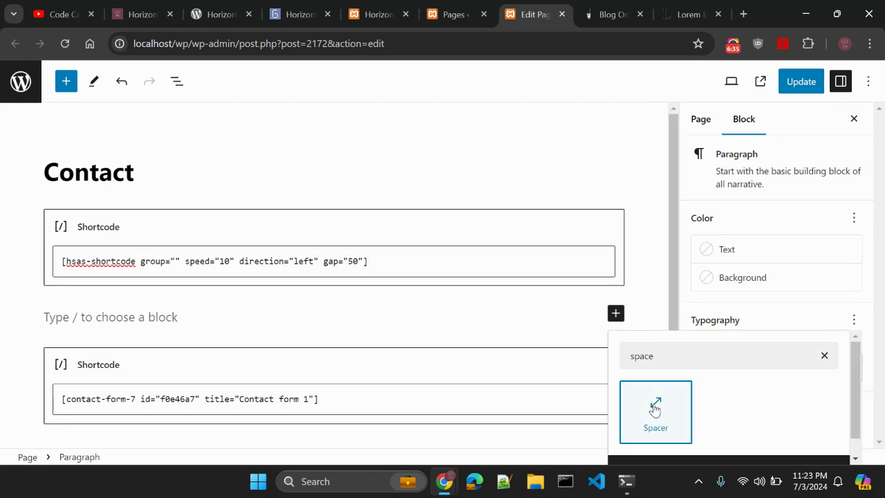
left_click(653, 409)
Update the Contact page with the spacer and reload the live page to check the spacing.
left_click(790, 92)
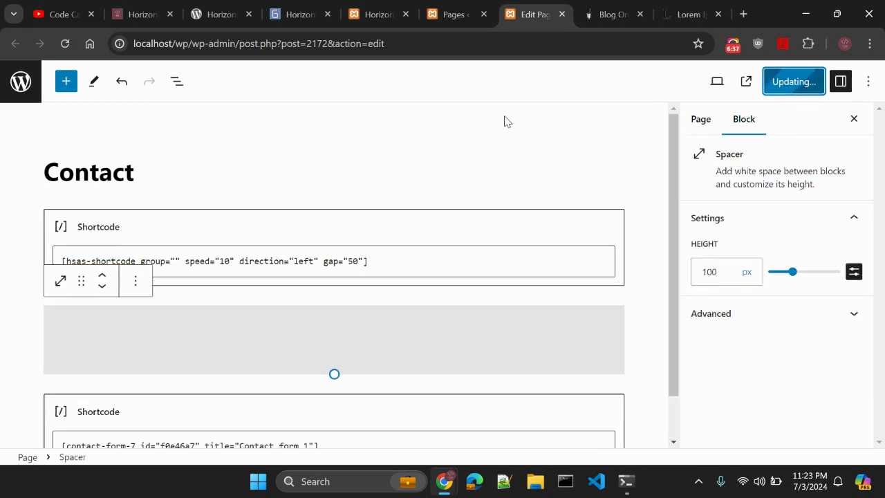
key("ctrl+Tab")
key("F5")
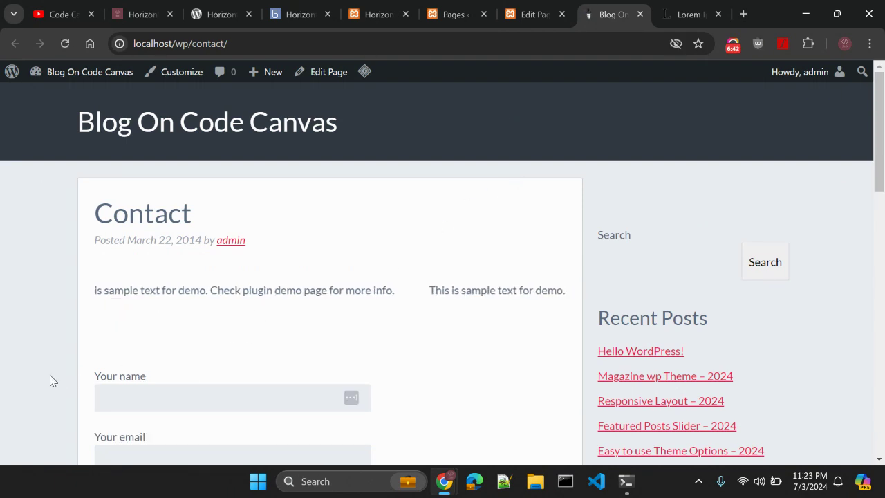
Return to the Horizontal scrolling announcements list and open the sample demo announcement for editing.
left_click(503, 5)
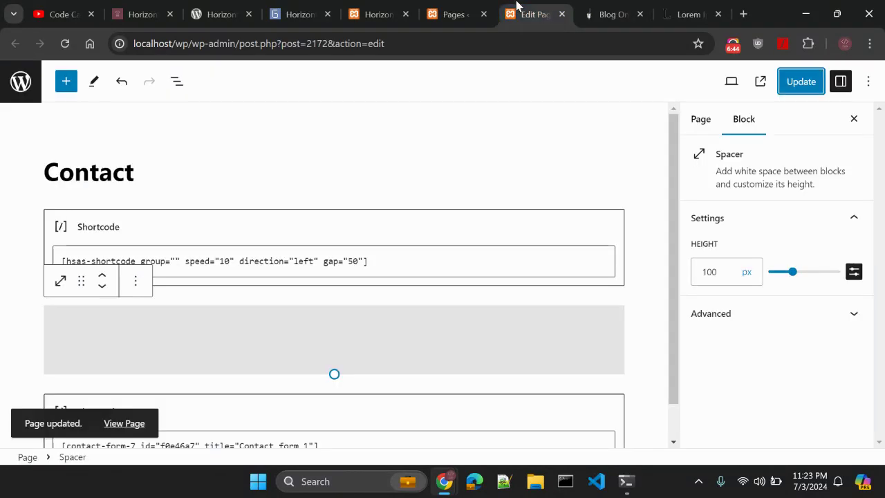
left_click(484, 7)
left_click(400, 7)
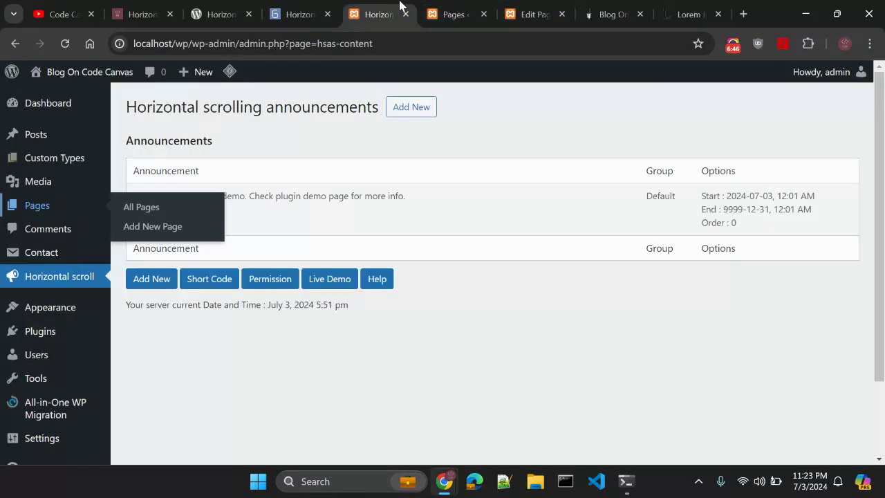
left_click(139, 210)
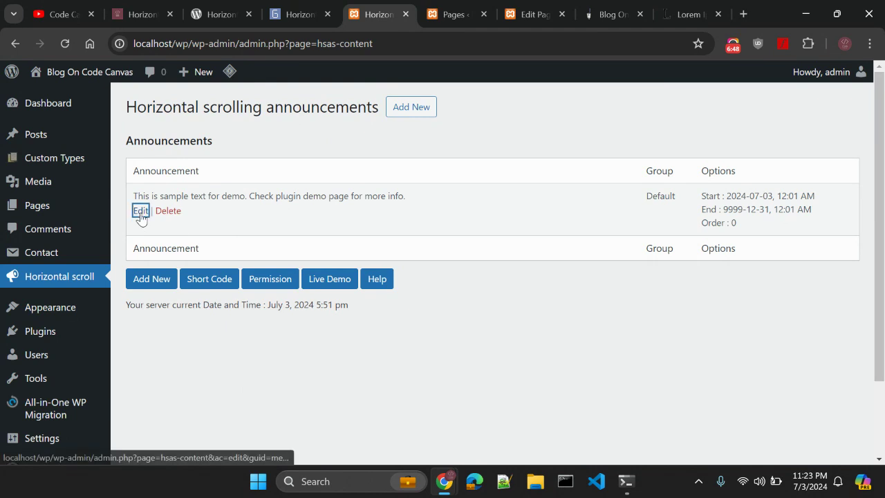
Copy the lipsum.com address from its open page and enter it as the sample announcement's link.
left_click(674, 10)
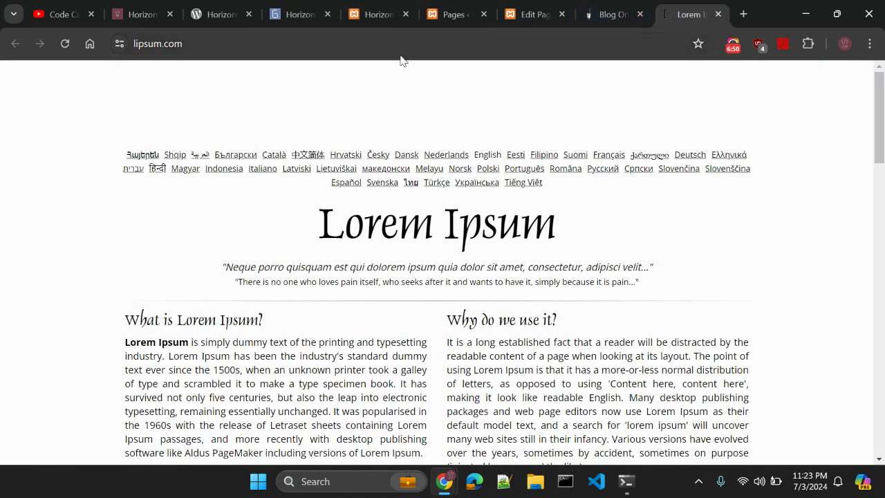
left_click(393, 45)
key("ctrl+c")
left_click(483, 10)
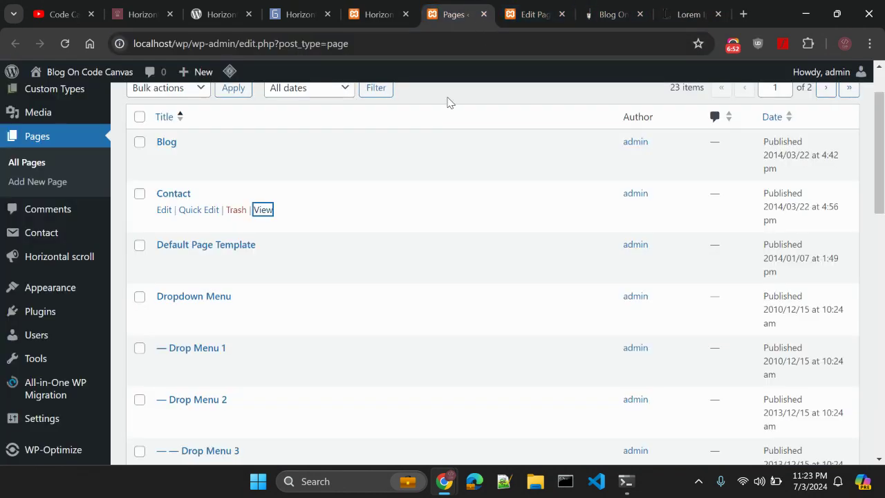
key("ctrl+Tab")
left_click(369, 3)
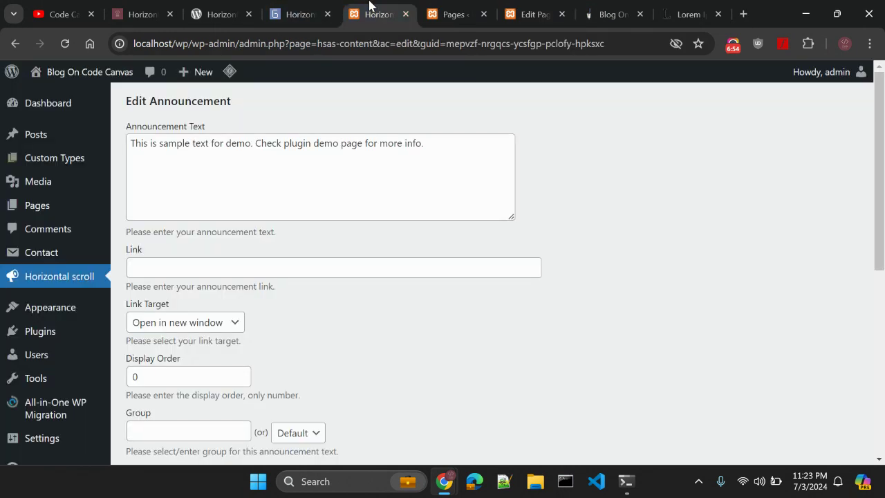
left_click(244, 262)
key("ctrl+v")
Set the announcement's link target to Open in new window and submit the changes.
left_click(189, 322)
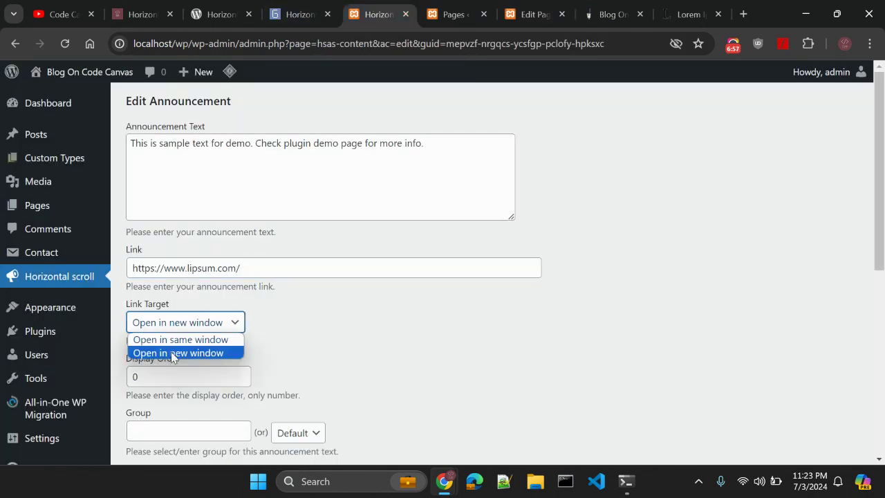
left_click(172, 354)
scroll(376, 330, "down", 5)
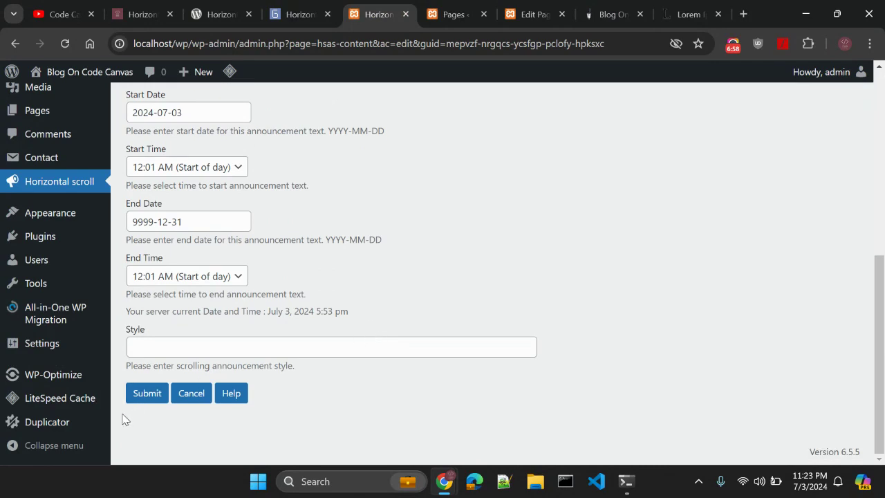
left_click(147, 393)
Test the announcement's link on the live page, close the linked page and return to the Contact page editor.
left_click(532, 13)
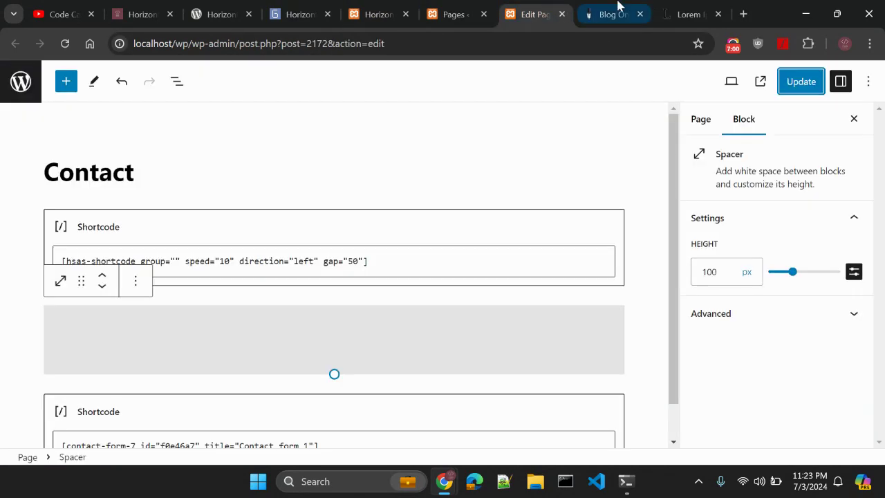
left_click(607, 9)
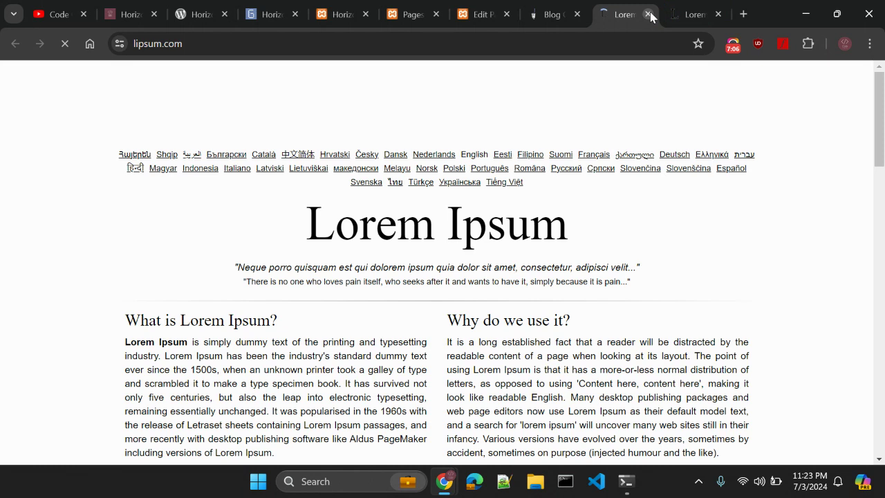
left_click(646, 13)
left_click(533, 15)
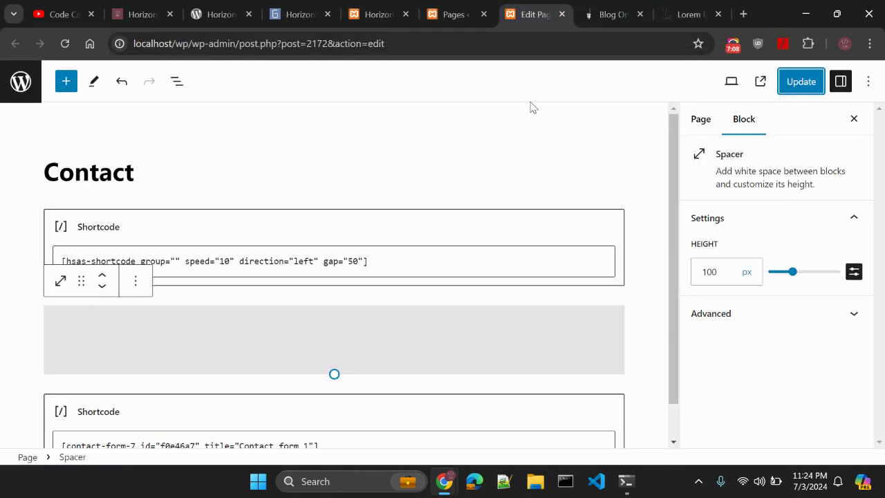
left_click(10, 327)
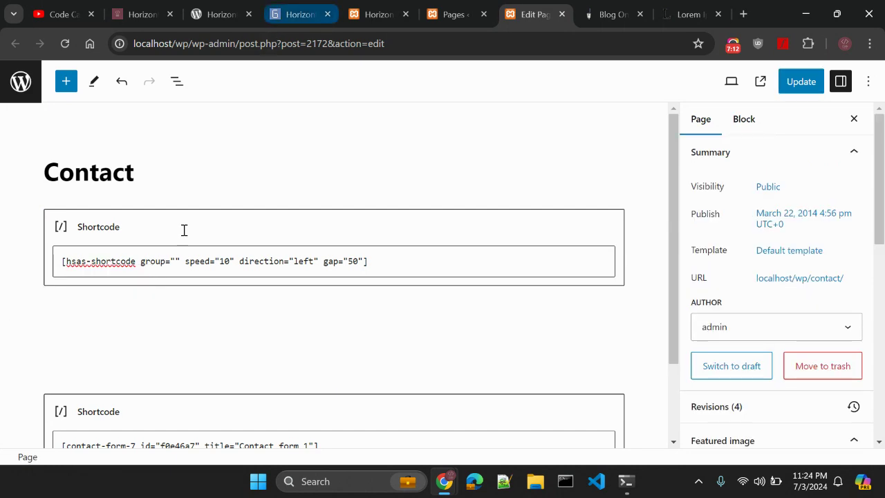
Start a new announcement with the text "Lorem Ipsum is simply dummy text of the printing and typesetting industry." copied from lipsum.com.
left_click(373, 6)
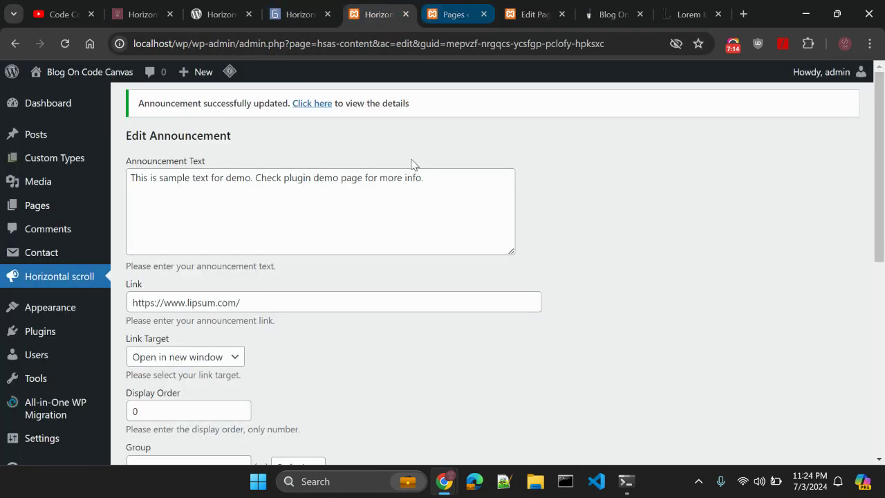
left_click(45, 284)
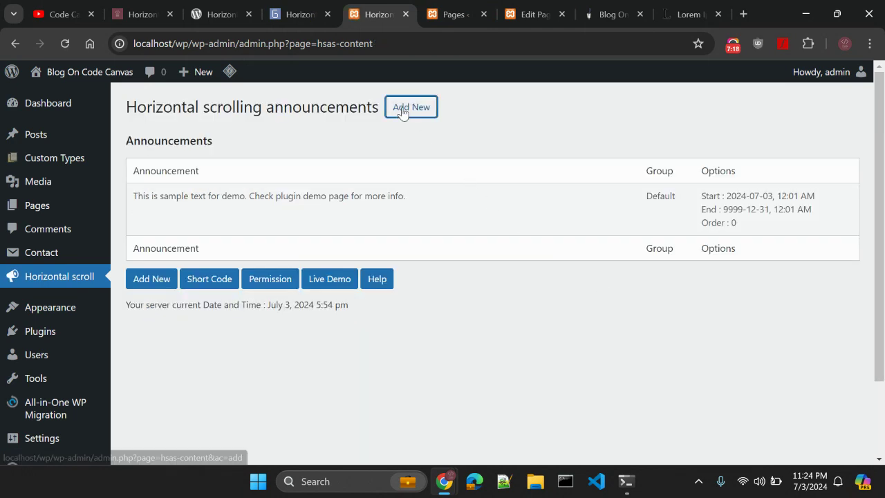
left_click(404, 108)
left_click(680, 8)
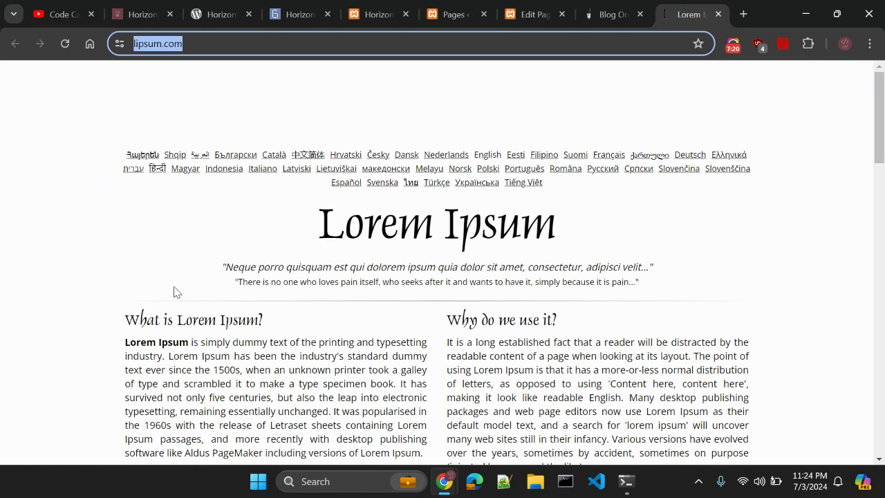
left_click_drag(125, 341, 166, 355)
key("ctrl+c")
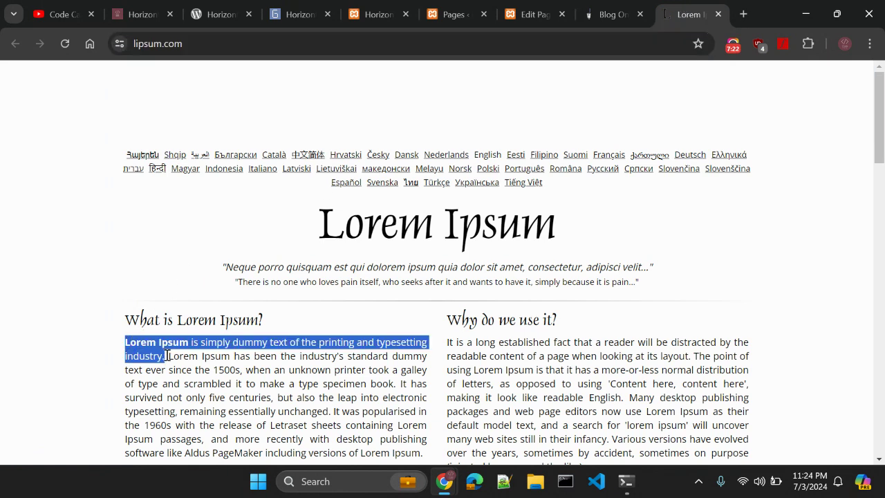
left_click(367, 18)
left_click(300, 181)
key("ctrl+v")
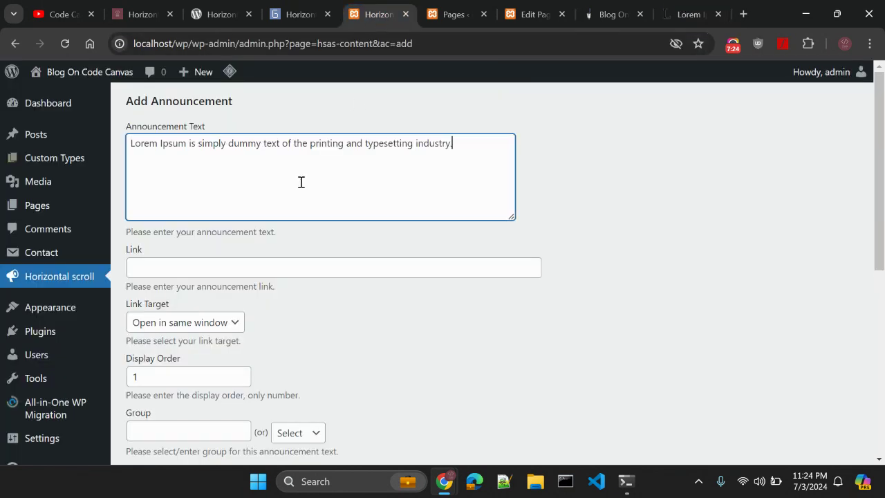
Leave the link empty, enter Custom as the new announcement's group and submit the announcement.
left_click(322, 271)
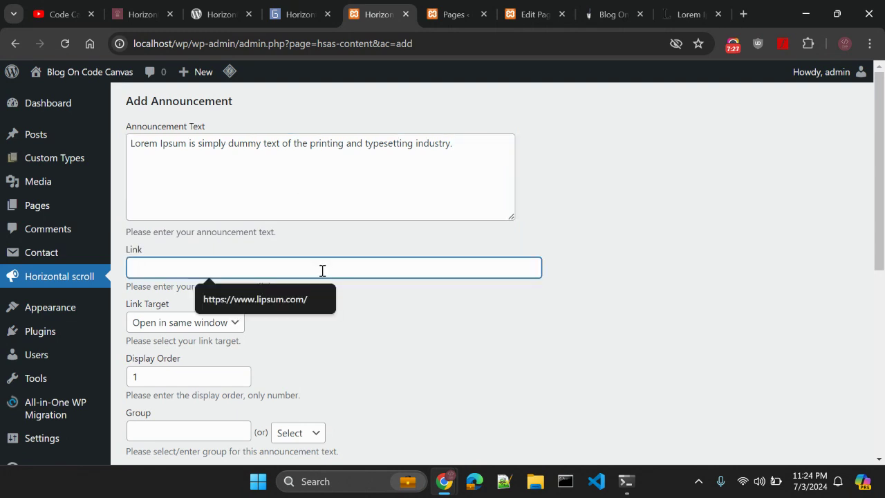
left_click(406, 327)
scroll(304, 323, "down", 1)
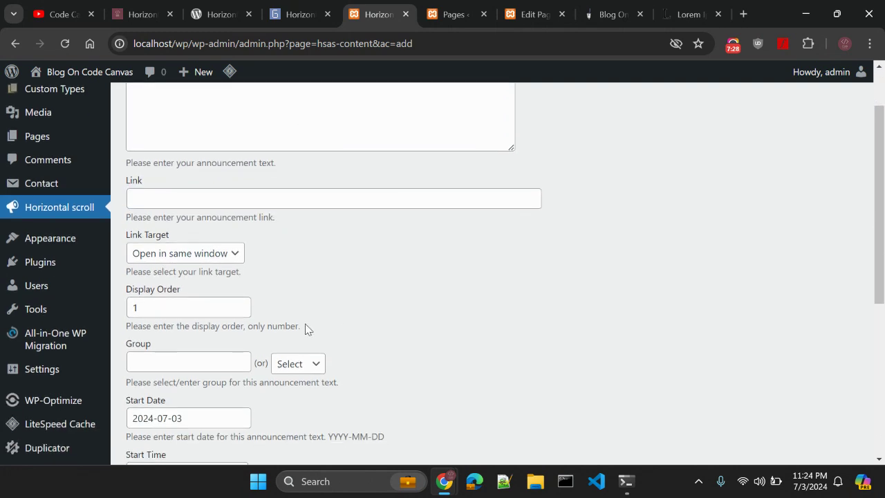
left_click(173, 364)
scroll(390, 316, "down", 1)
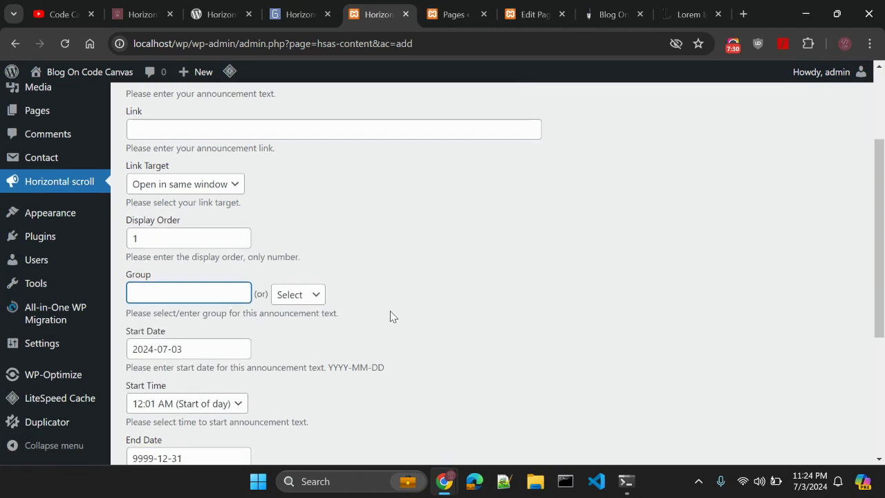
left_click(299, 293)
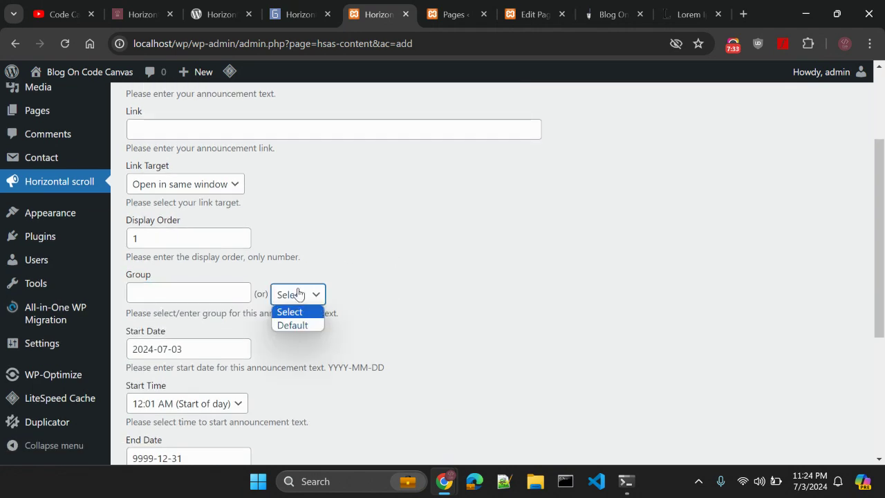
left_click(192, 298)
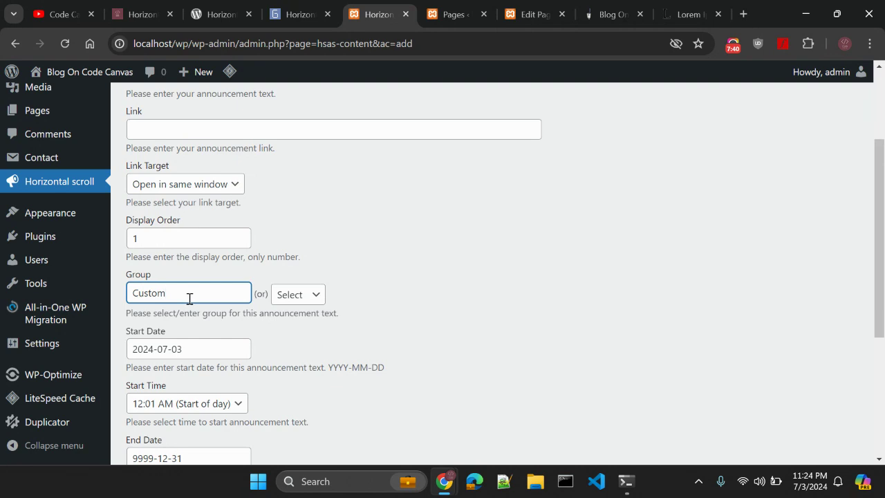
scroll(190, 298, "down", 4)
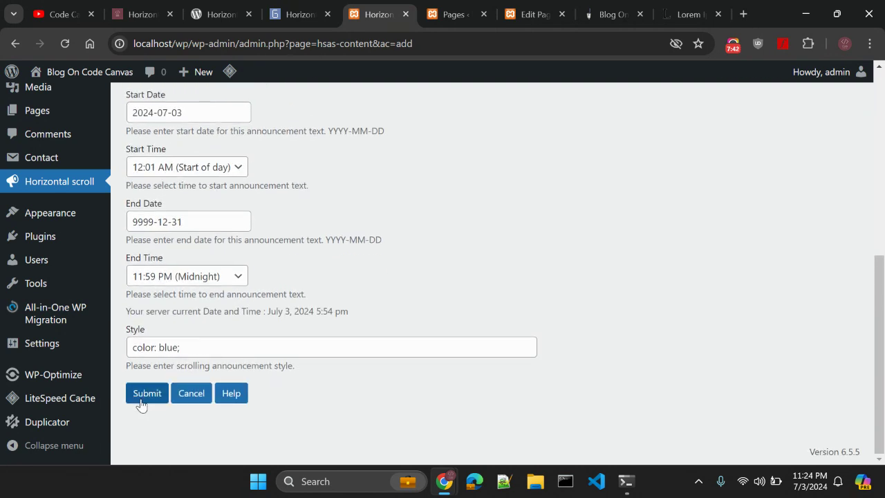
left_click(142, 401)
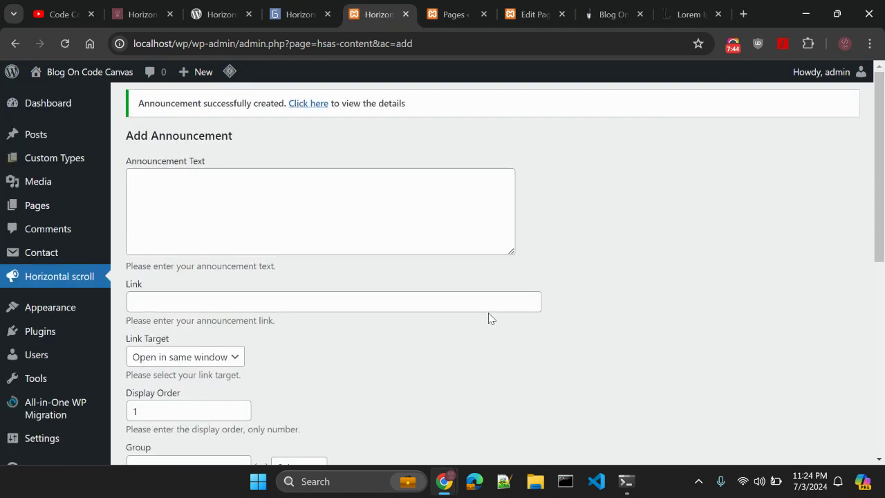
Open the announcements list and compare the Lorem Ipsum and sample text entries.
left_click(312, 105)
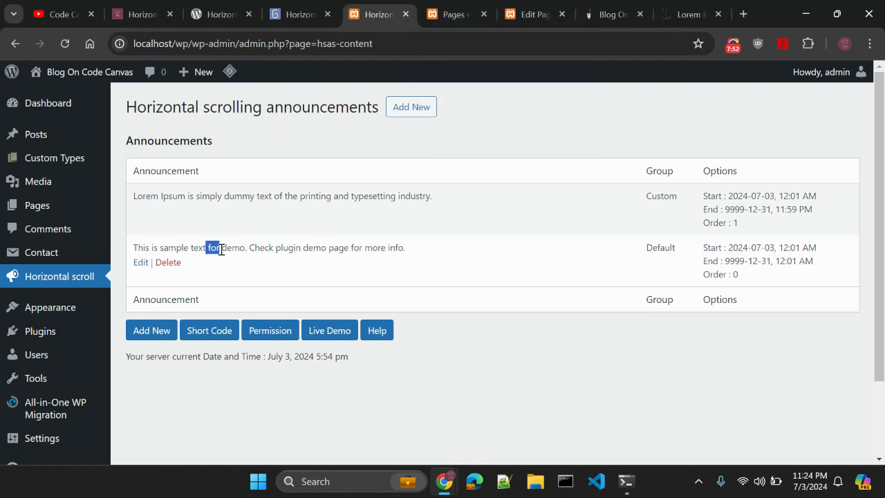
left_click_drag(221, 250, 253, 247)
left_click(265, 190)
triple_click(268, 196)
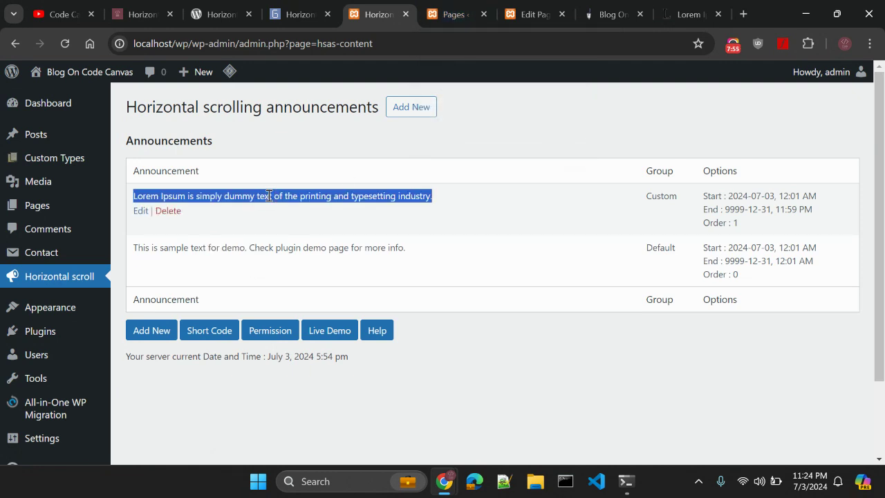
double_click(269, 249)
left_click(279, 267)
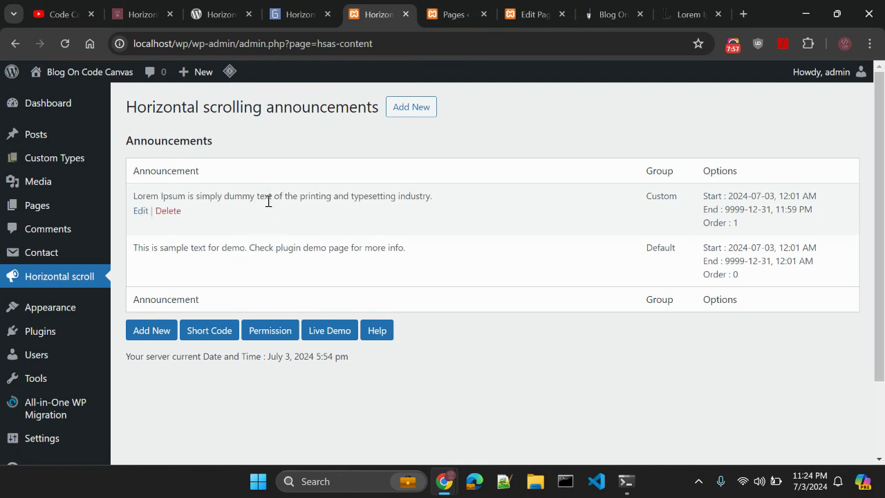
triple_click(263, 196)
left_click(269, 197)
Look at the Contact page's shortcode, close the Pages list and return to the announcements list.
left_click(532, 14)
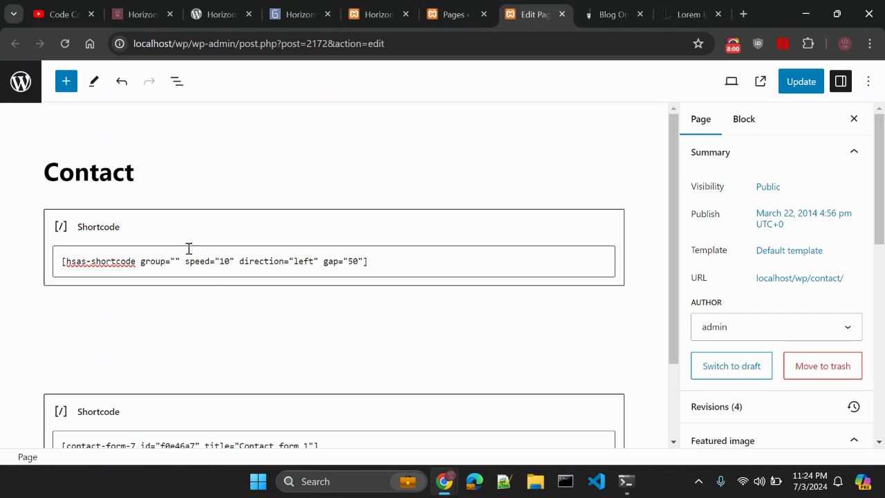
left_click(448, 9)
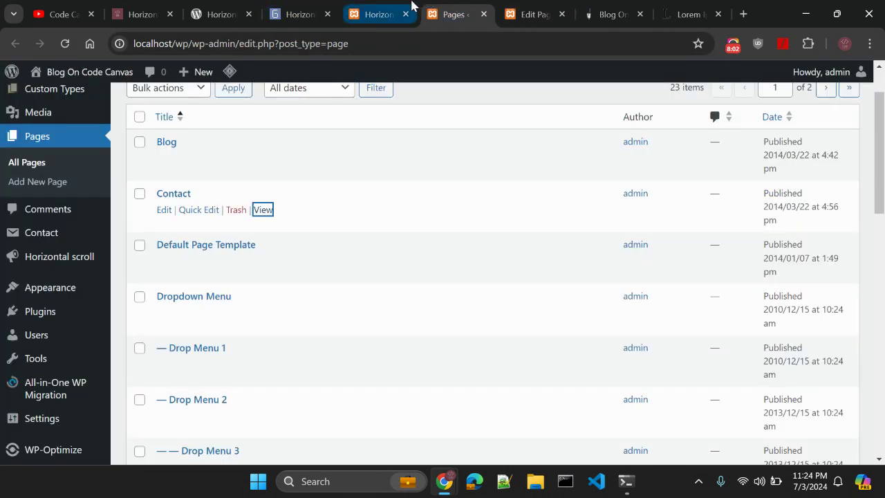
left_click(368, 7)
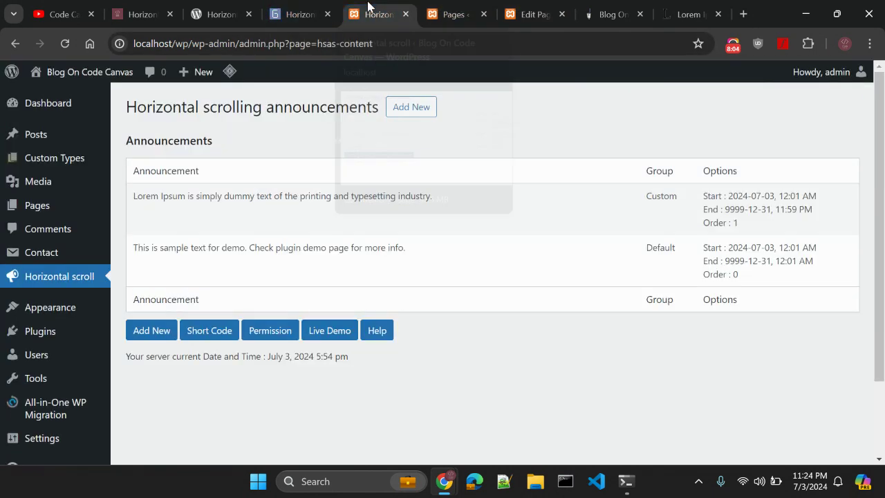
left_click(483, 14)
Open the Lorem Ipsum announcement for editing and check which group it is assigned to.
mouse_move(166, 219)
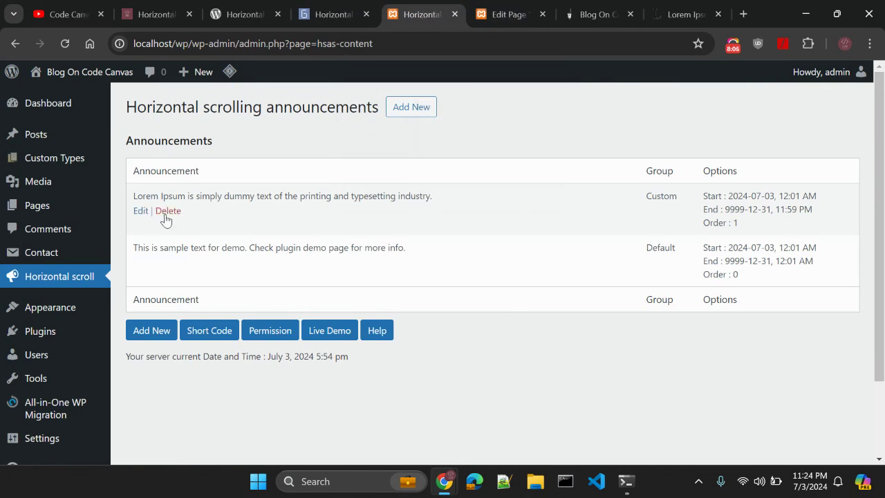
left_click(140, 210)
scroll(200, 328, "down", 1)
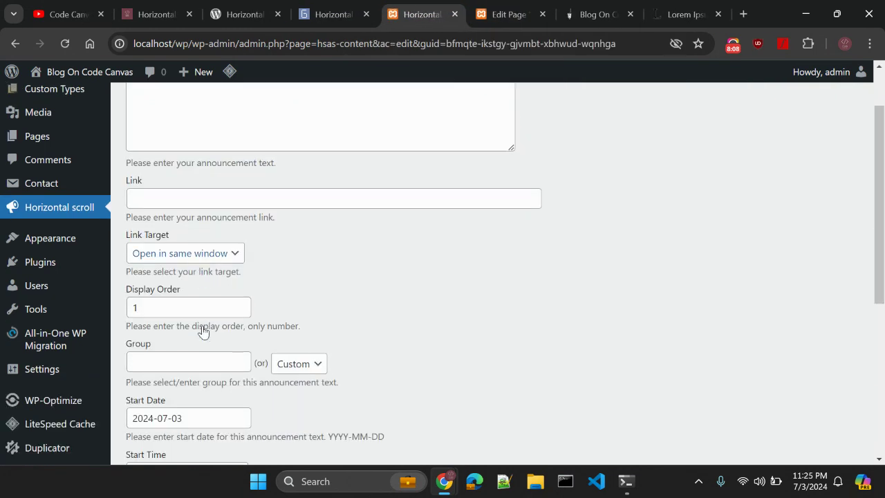
scroll(203, 326, "down", 1)
scroll(203, 323, "up", 2)
scroll(199, 335, "down", 1)
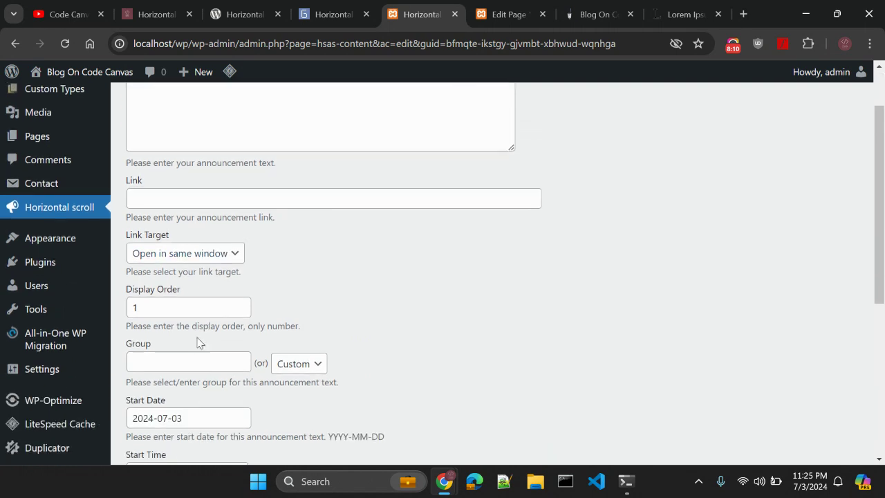
left_click(290, 369)
left_click(399, 375)
Set the Contact page's announcement shortcode to group "Custom", speed "20" and direction "right", and update the page.
key("ctrl+Tab")
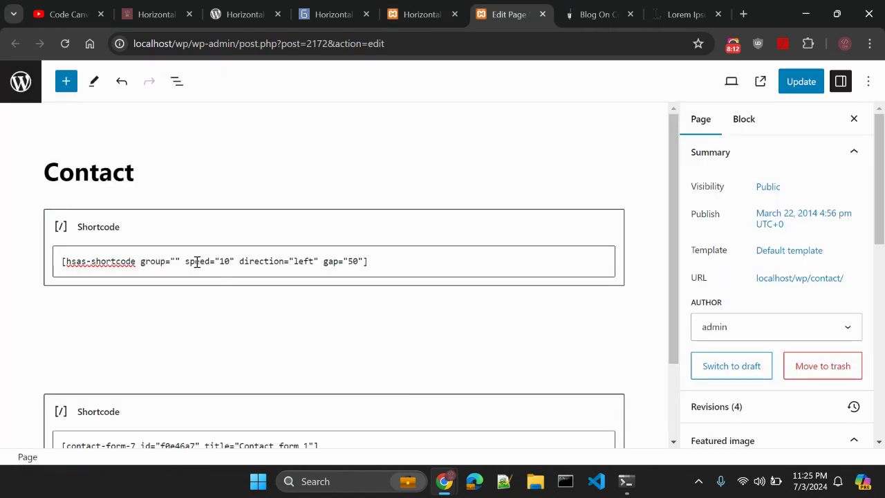
left_click(172, 263)
type("Cust")
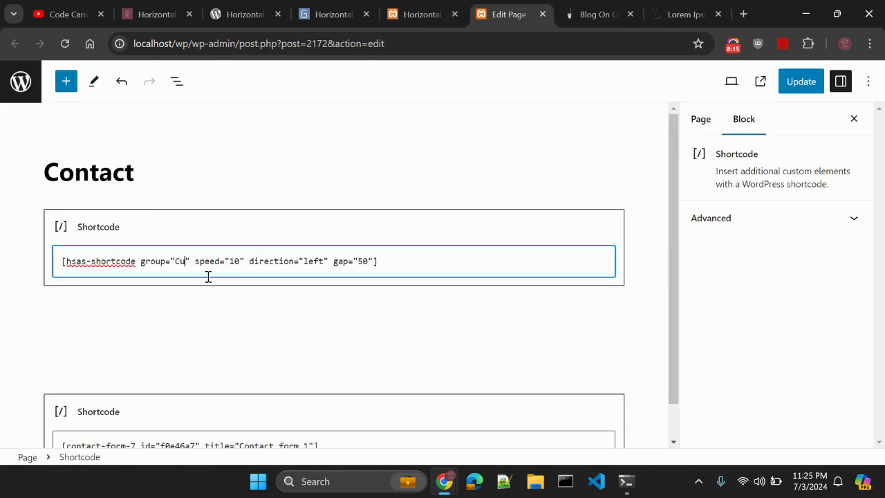
type("om")
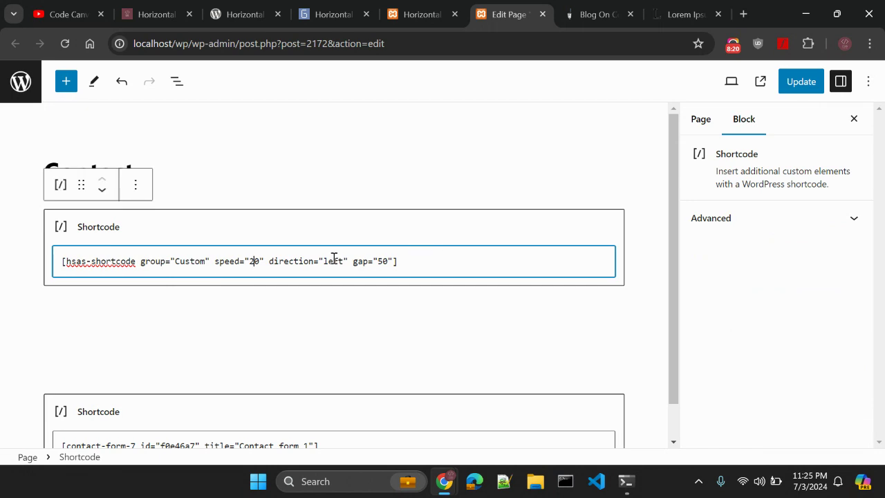
type("right")
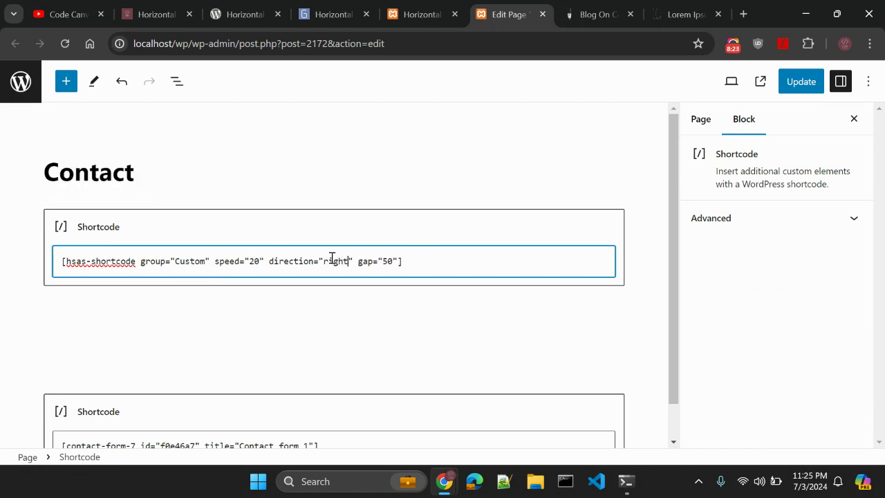
left_click(794, 81)
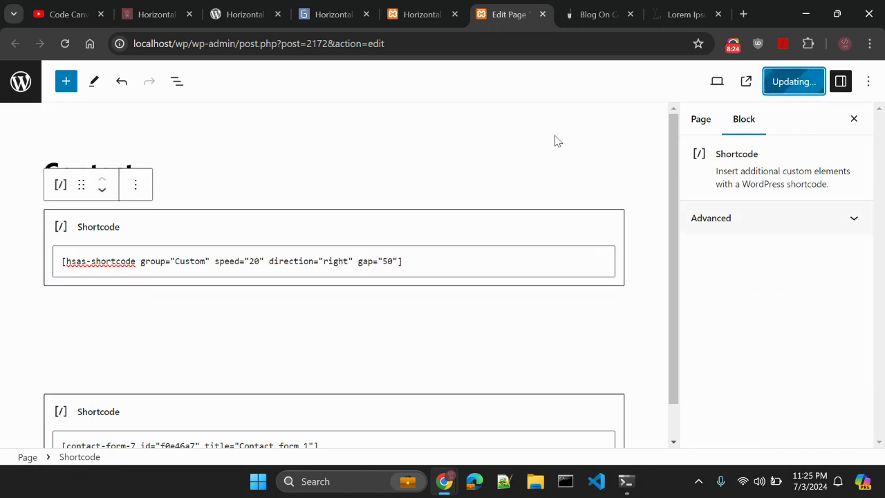
Reload the live Contact page and check how the Custom group announcement scrolls.
left_click(573, 14)
left_click(573, 38)
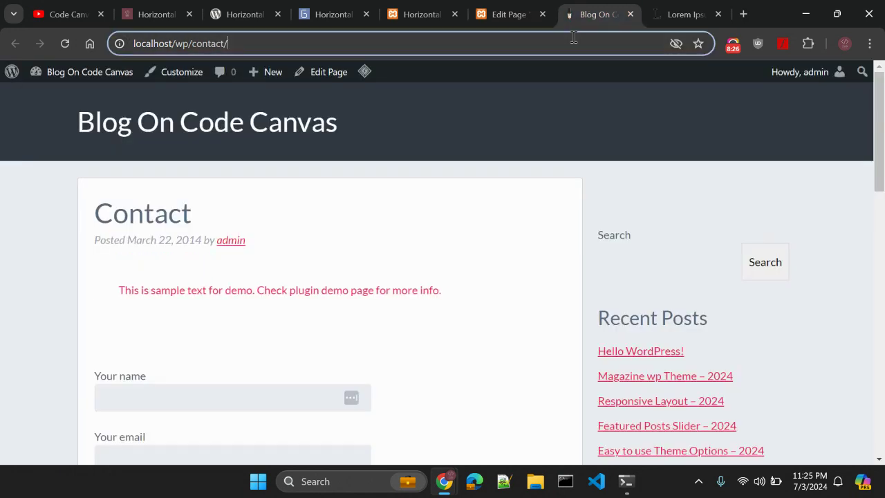
key("Return")
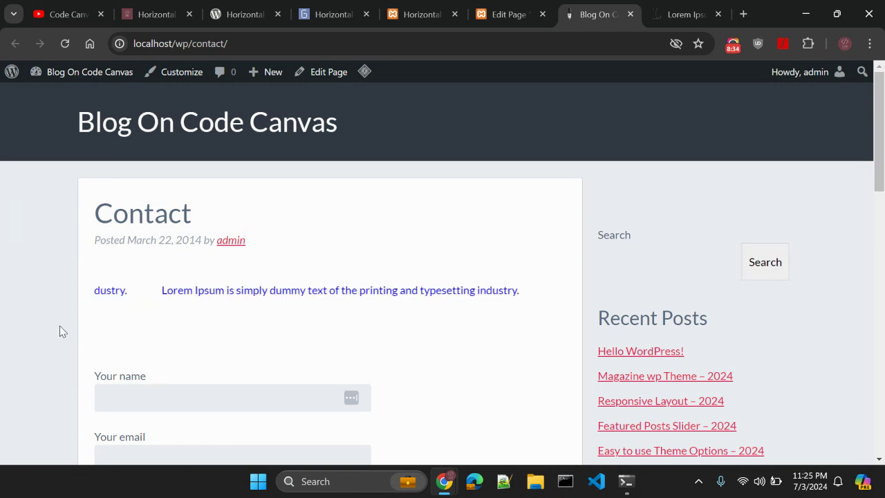
Set the announcement shortcode's speed to "2", update the Contact page and reload its live view.
left_click(511, 14)
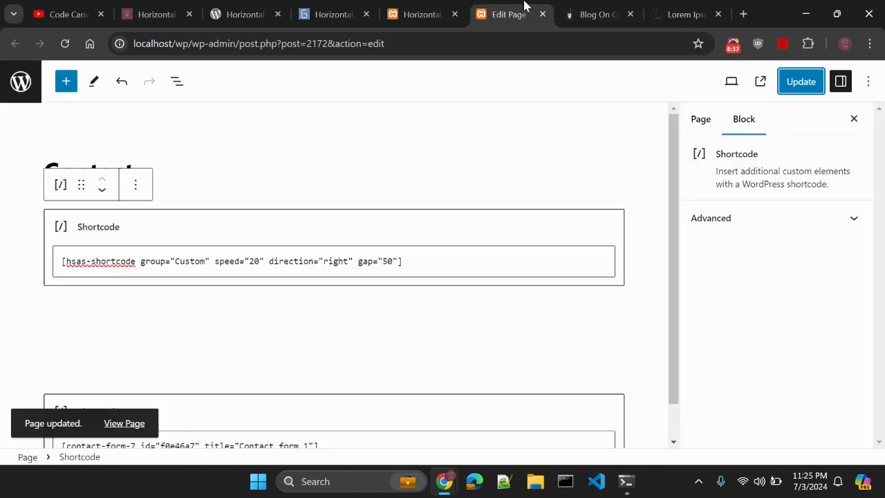
left_click(250, 259)
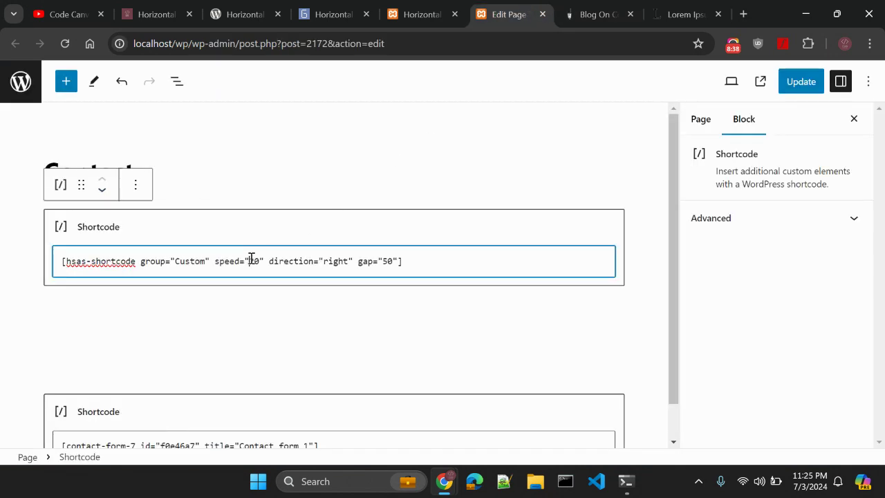
type("2")
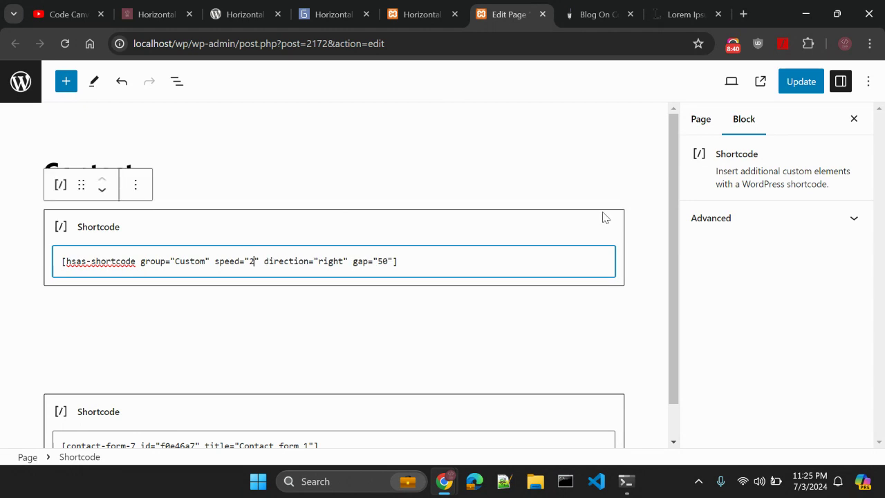
left_click(800, 80)
left_click(598, 14)
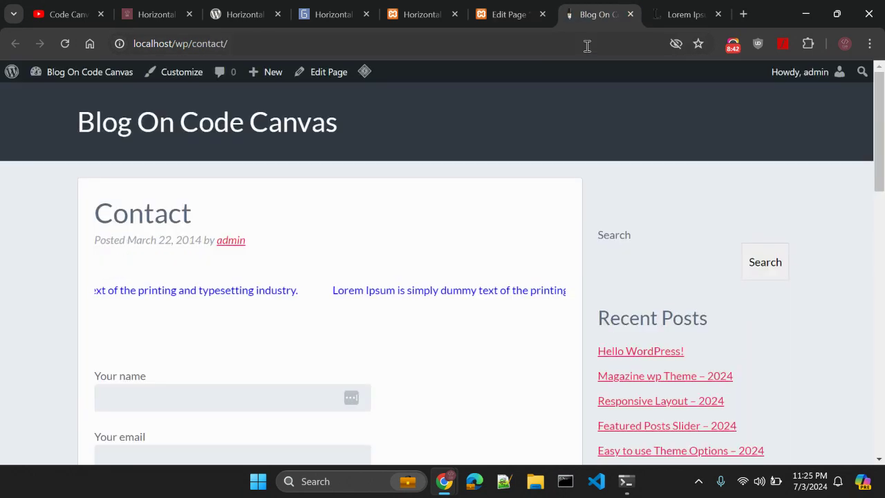
left_click(586, 45)
key("Return")
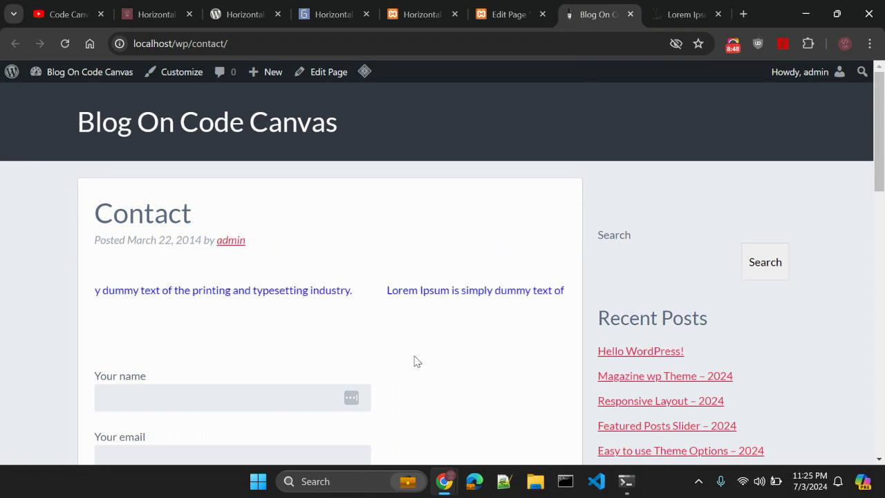
Set the announcement shortcode's speed to "20" and direction to "down", update the page and reload the live Contact page.
key("ctrl+shift+Tab")
left_click(257, 260)
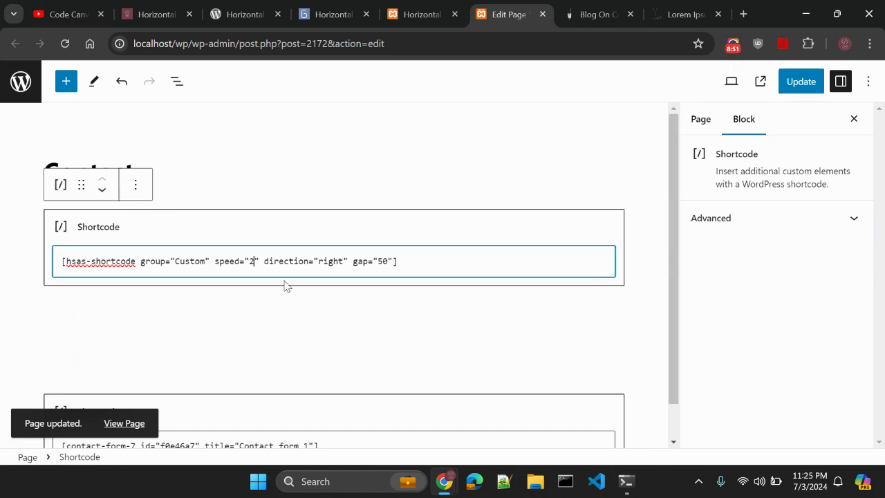
type("0")
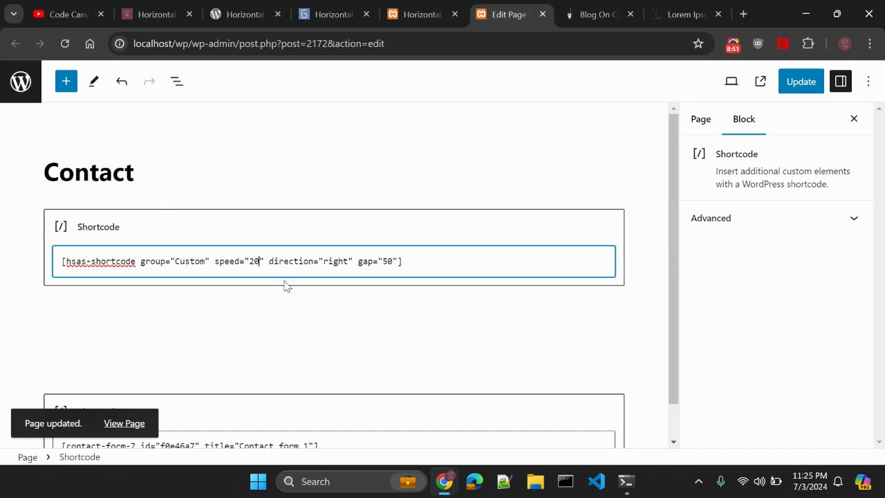
double_click(330, 262)
type("down")
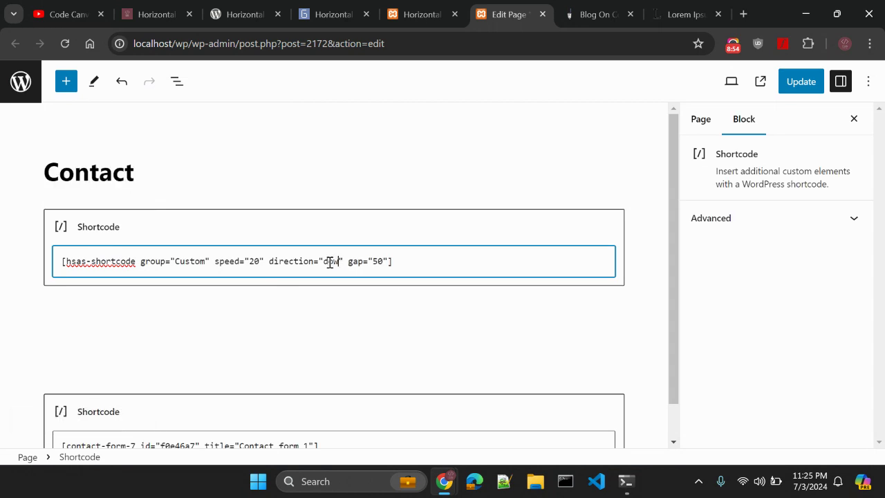
left_click(800, 80)
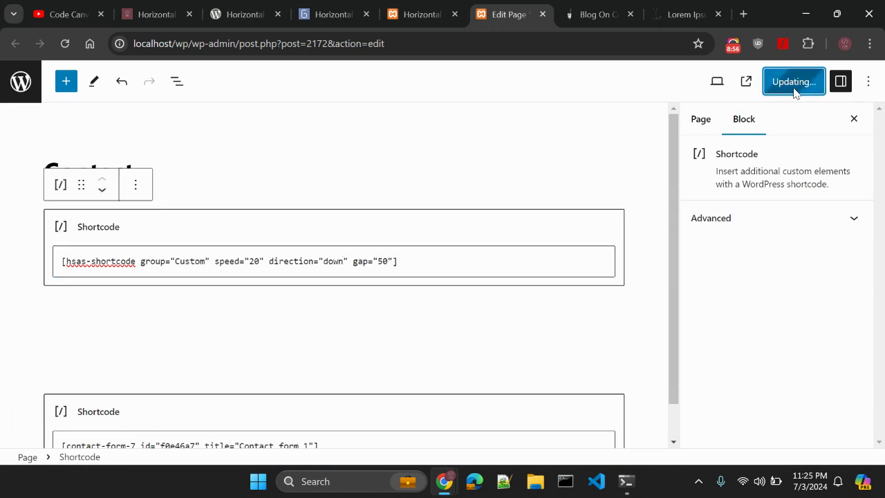
key("ctrl+Tab")
key("F5")
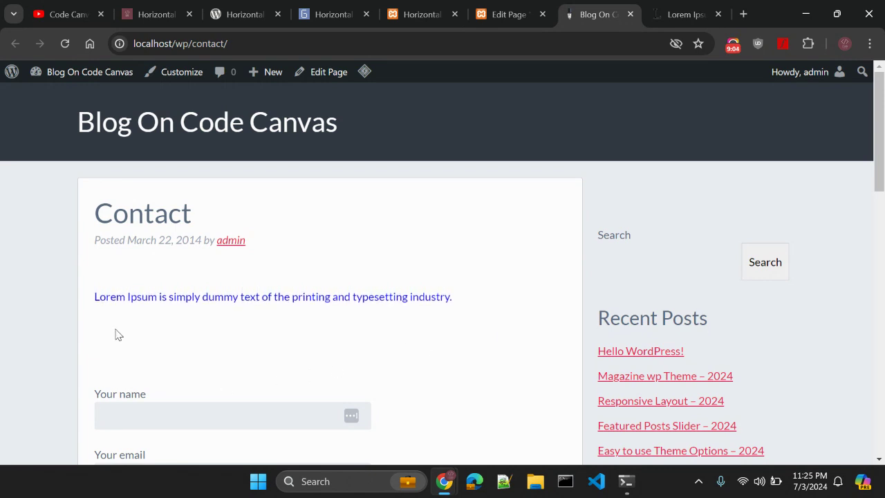
Set the announcement shortcode's direction to "up" and speed to "10", update the page and reload the live Contact page.
key("ctrl+Page_Up")
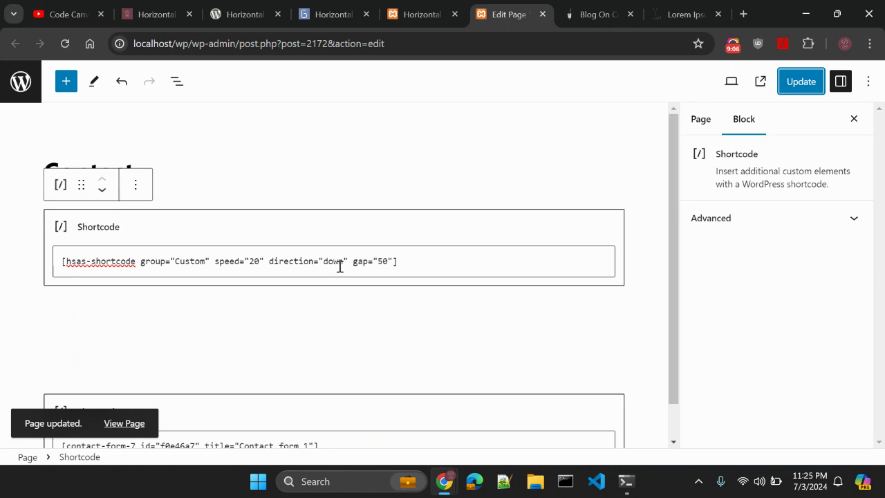
double_click(334, 261)
type("up")
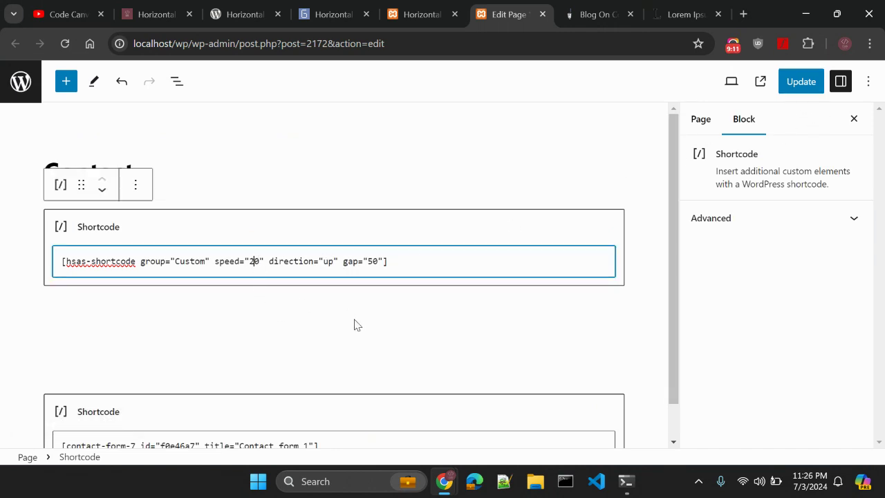
type("1")
left_click(800, 82)
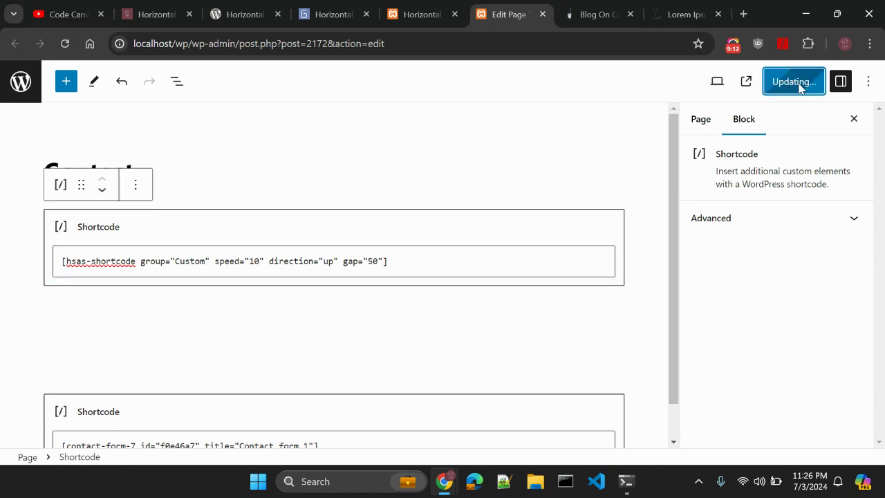
key("ctrl+Tab")
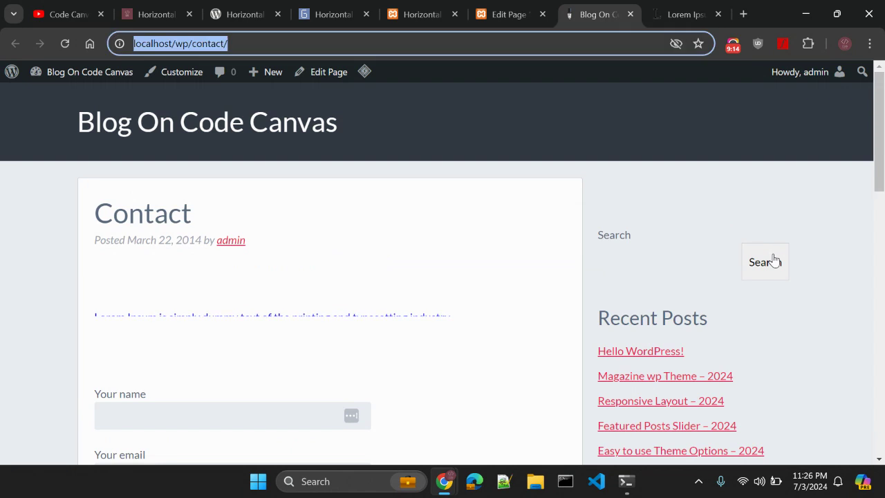
key("F5")
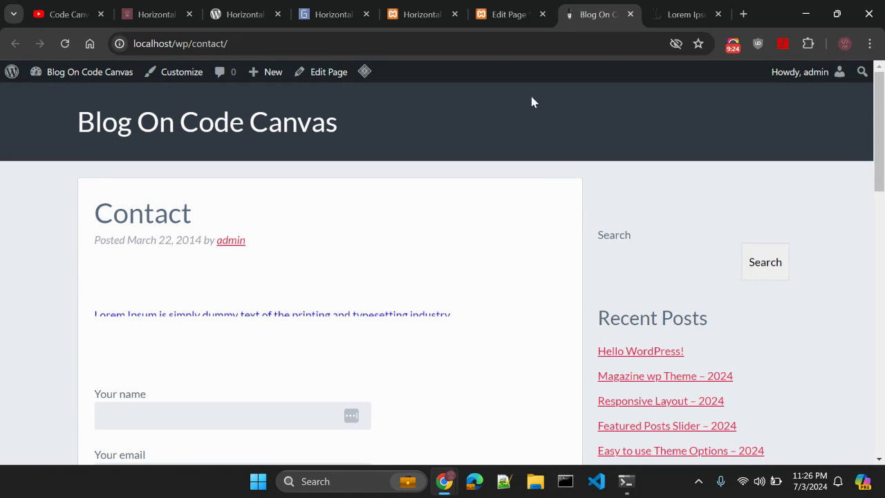
Clear the group value in the announcement shortcode, update the page and view the live Contact page.
left_click(503, 11)
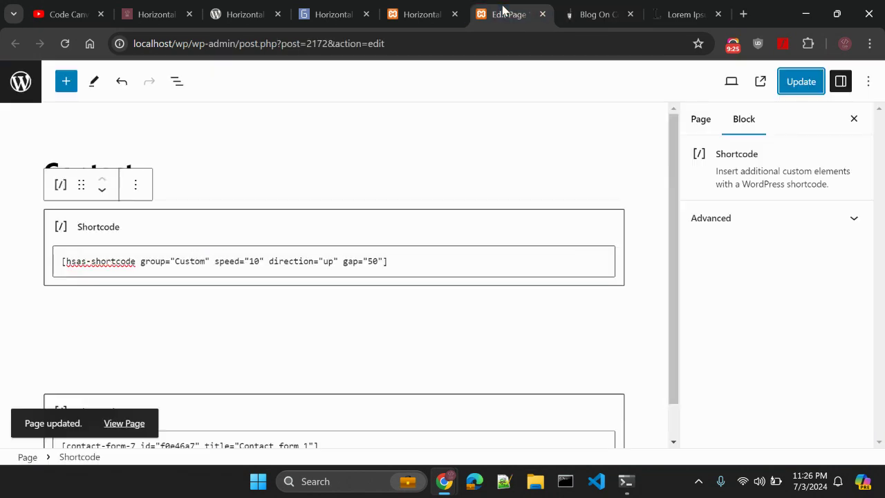
double_click(191, 266)
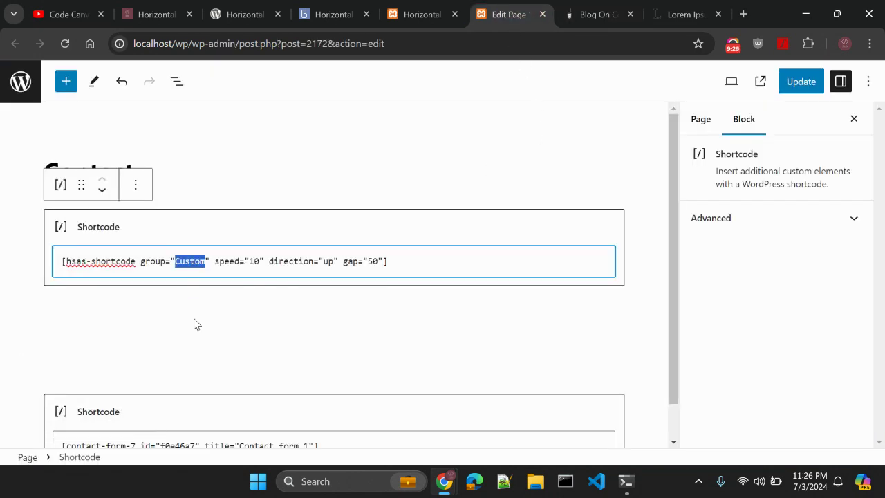
key("BackSpace")
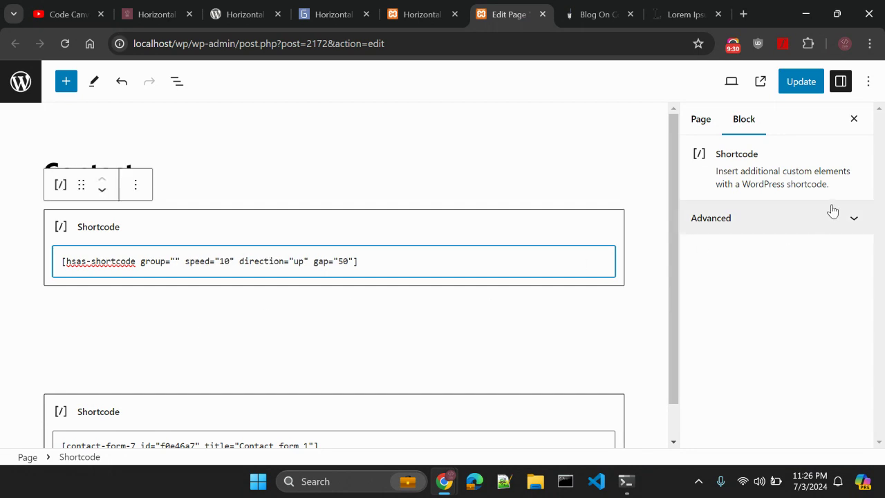
left_click(800, 83)
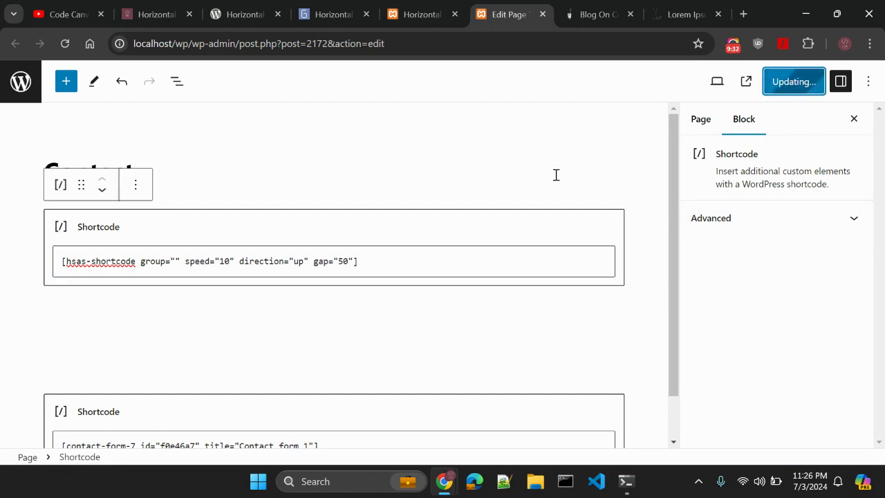
left_click(391, 14)
key("ctrl+Tab")
key("ctrl+Tab")
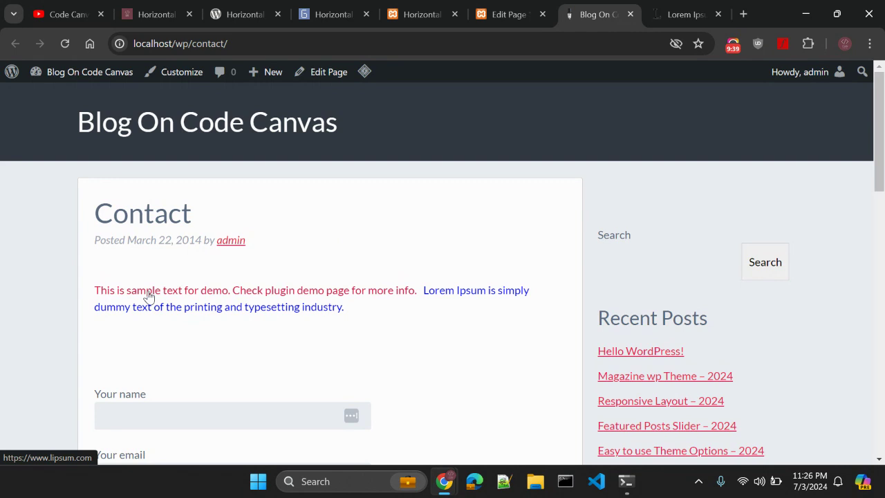
Compare the groups and display order in the announcements list with the shortcode and the announcements on the live Contact page.
left_click(488, 18)
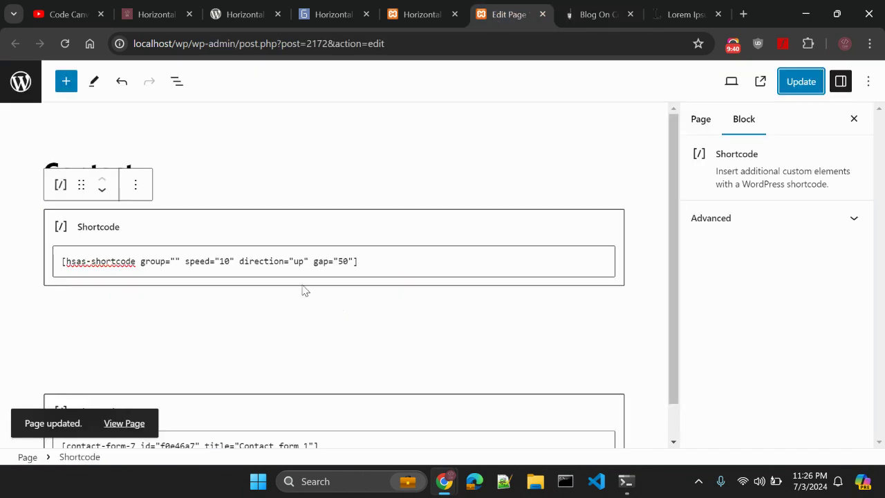
left_click(432, 6)
scroll(278, 265, "up", 2)
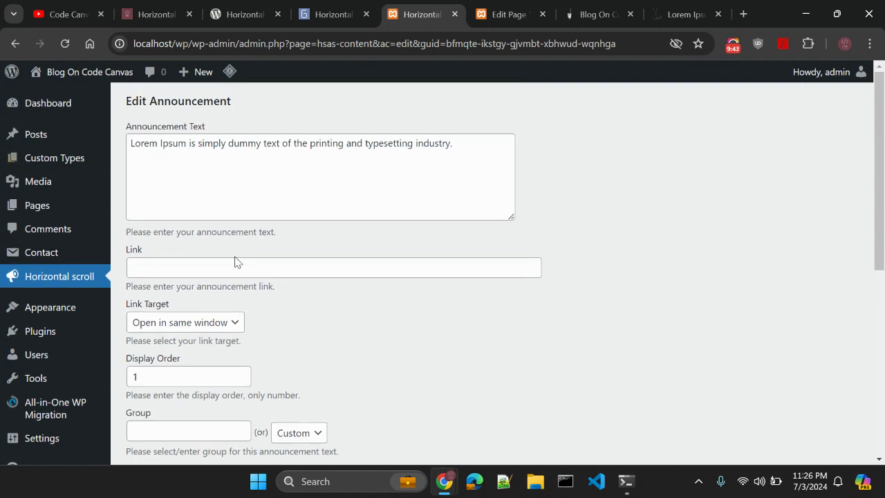
left_click(69, 277)
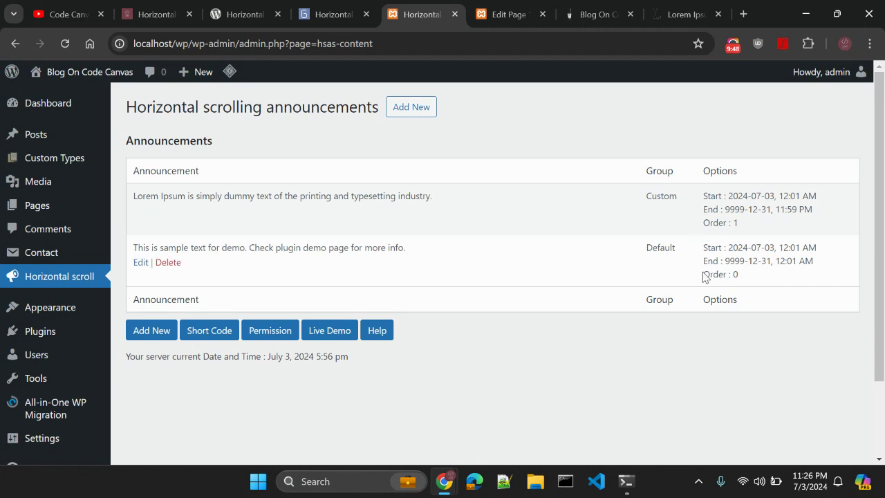
left_click(489, 8)
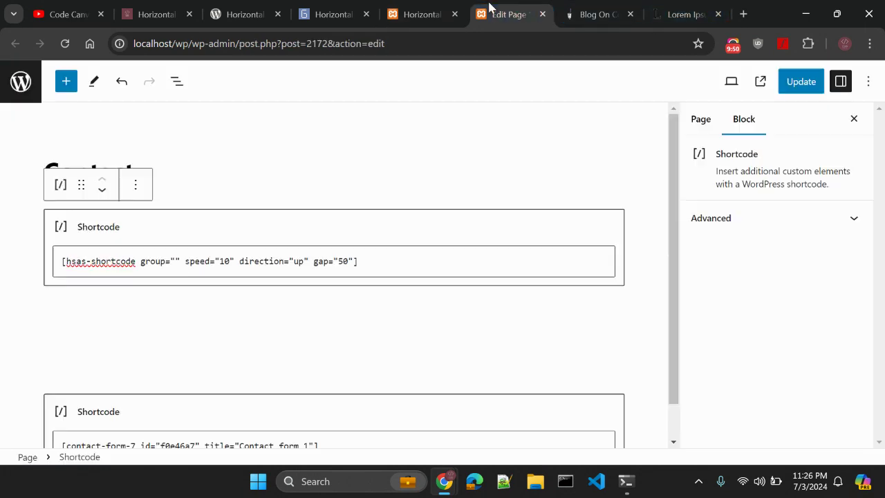
left_click(581, 12)
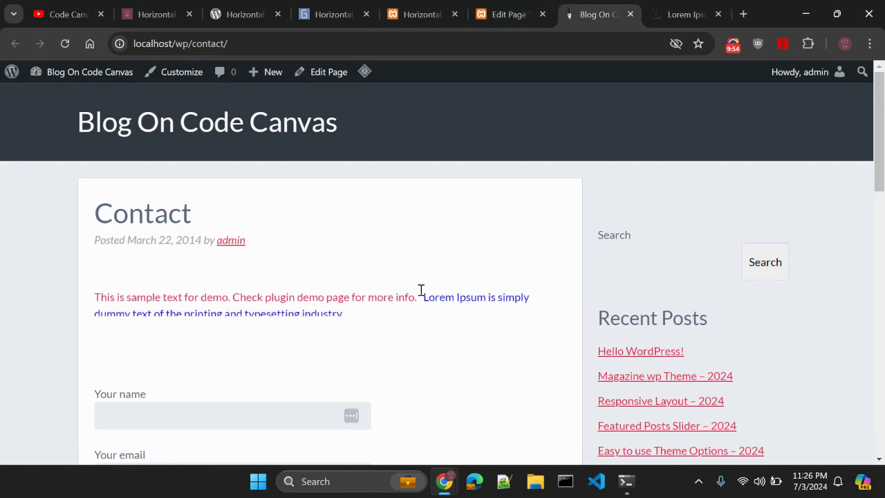
left_click_drag(425, 295, 438, 312)
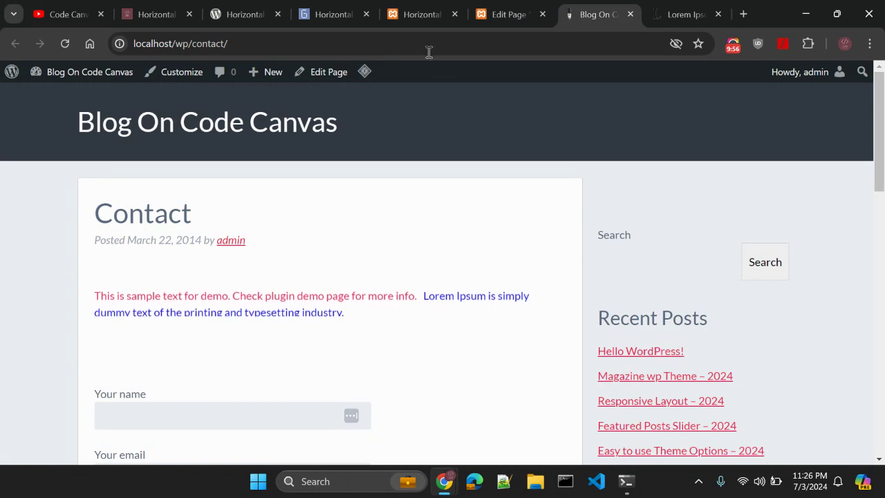
left_click(408, 17)
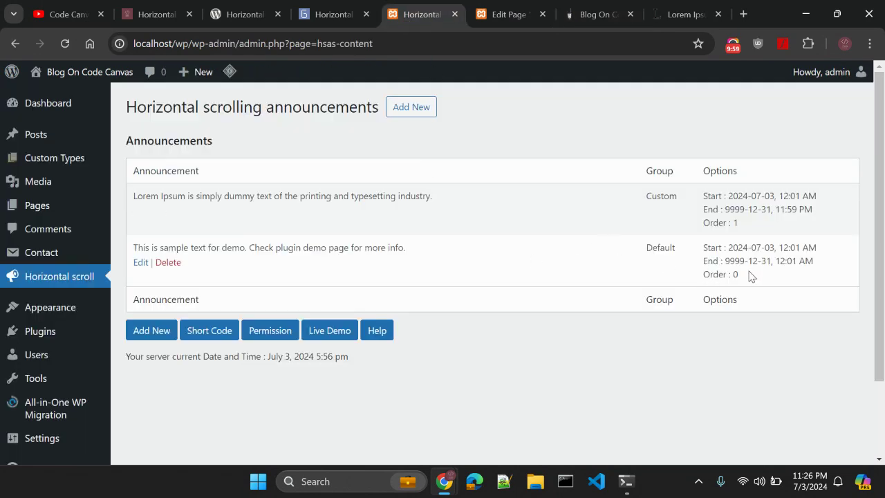
Set the announcement shortcode's group to "defualt", update the page, reload the live Contact page and return to the page editor.
left_click(503, 14)
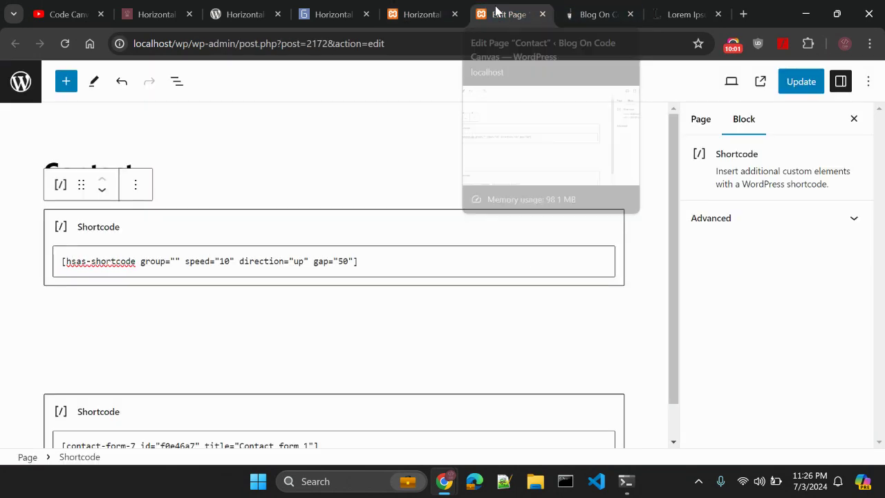
left_click(170, 261)
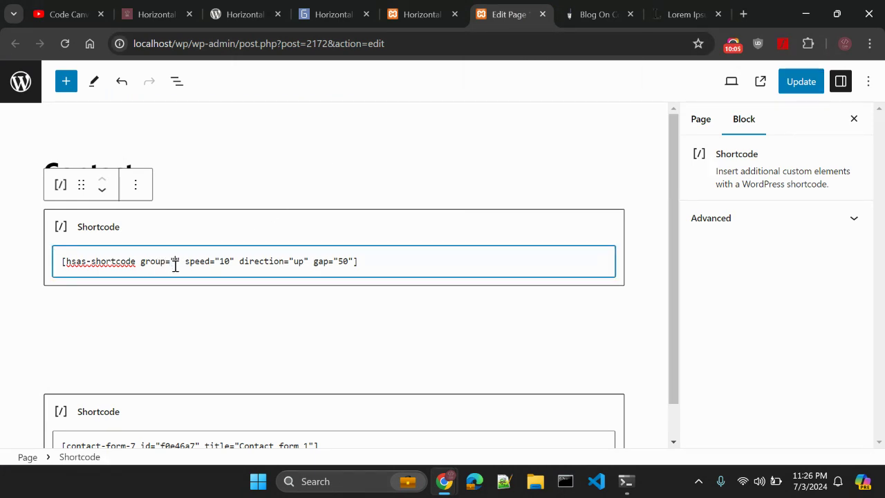
type("defualt")
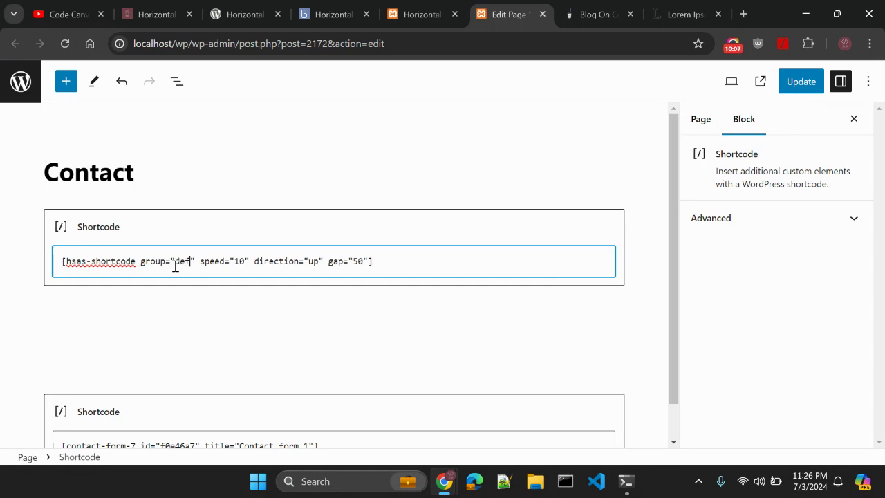
left_click(805, 81)
key("ctrl+Tab")
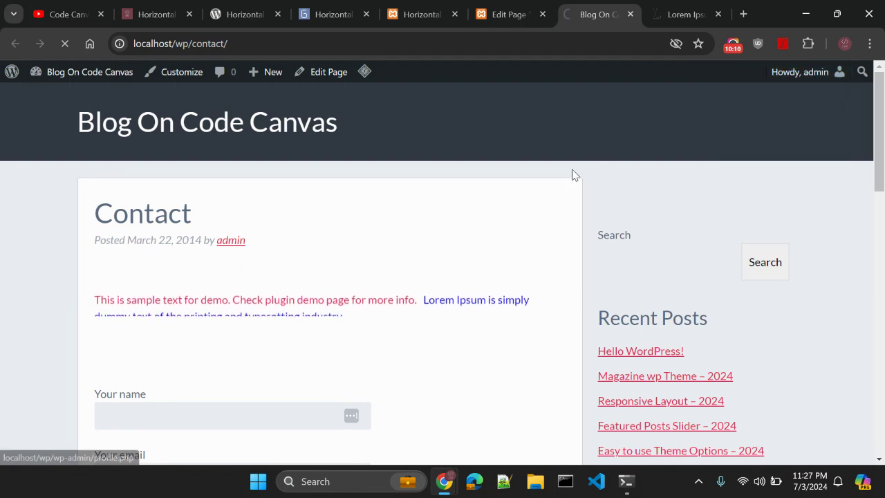
key("F5")
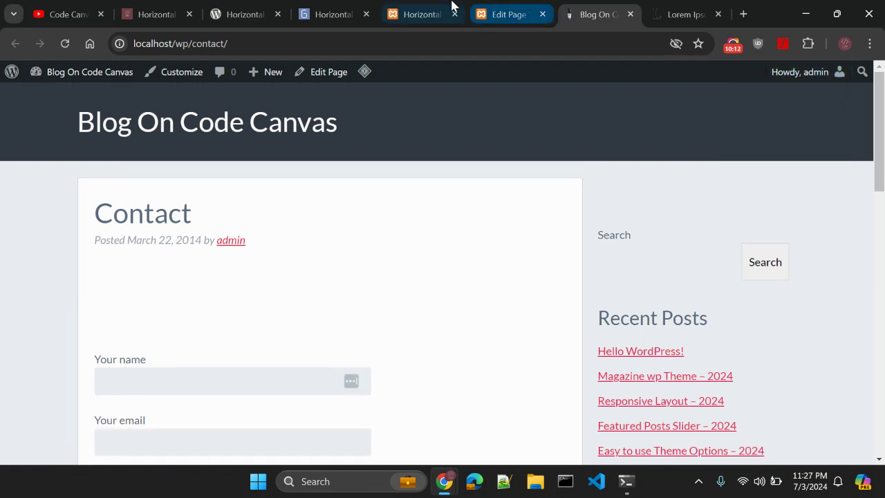
left_click(510, 10)
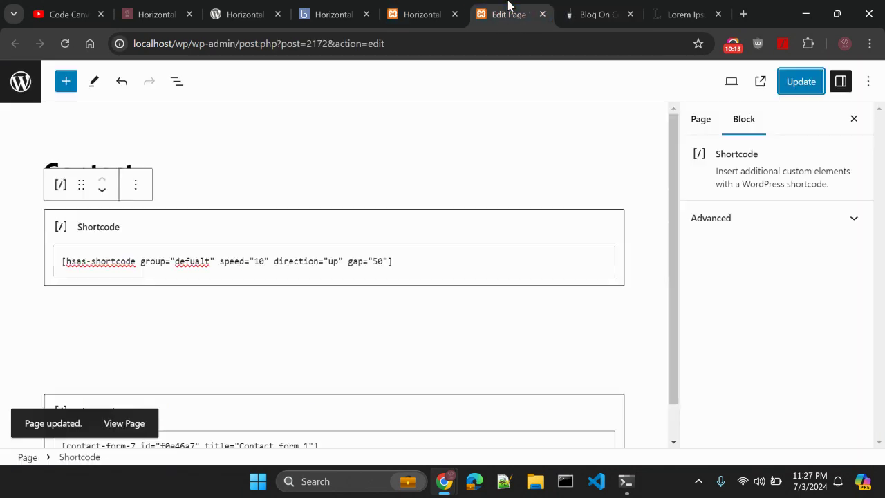
Set the announcement shortcode's group to "Defualt", update the page and view the live Contact page.
left_click(176, 263)
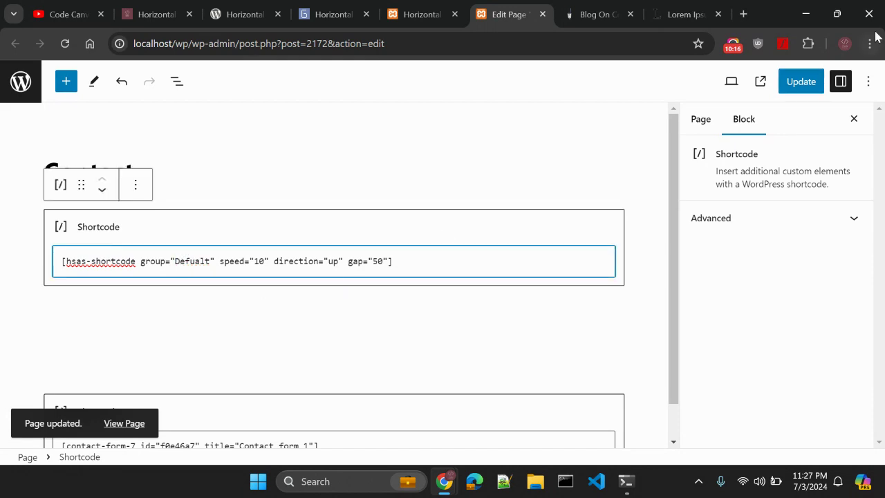
left_click(801, 81)
key("ctrl+Tab")
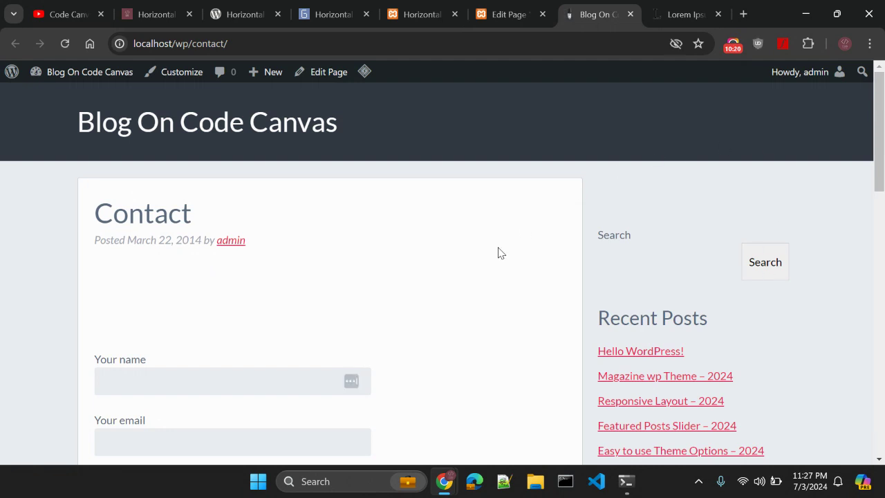
Try to open the sample-text announcement for editing from the announcements list, and return to the page editor.
left_click(396, 12)
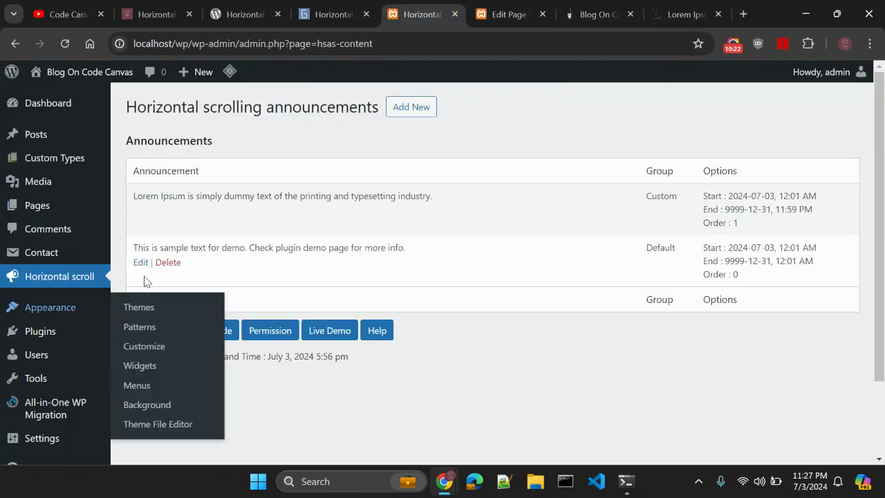
left_click(140, 263)
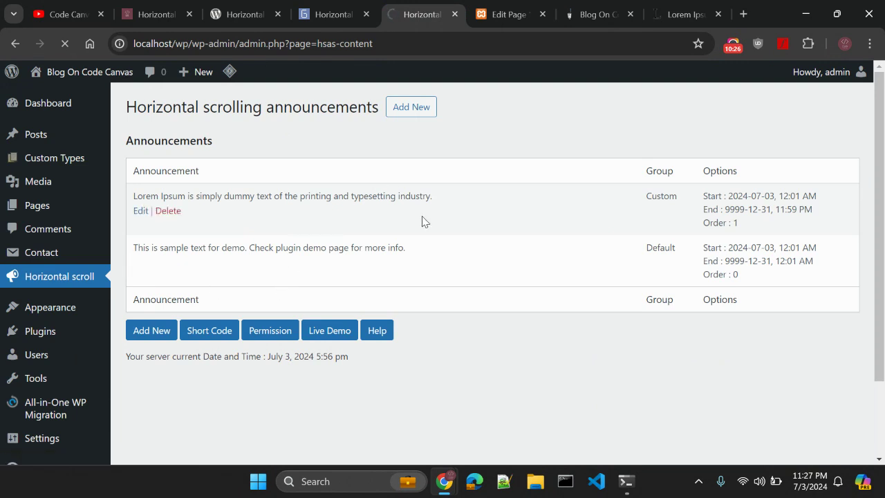
left_click(504, 15)
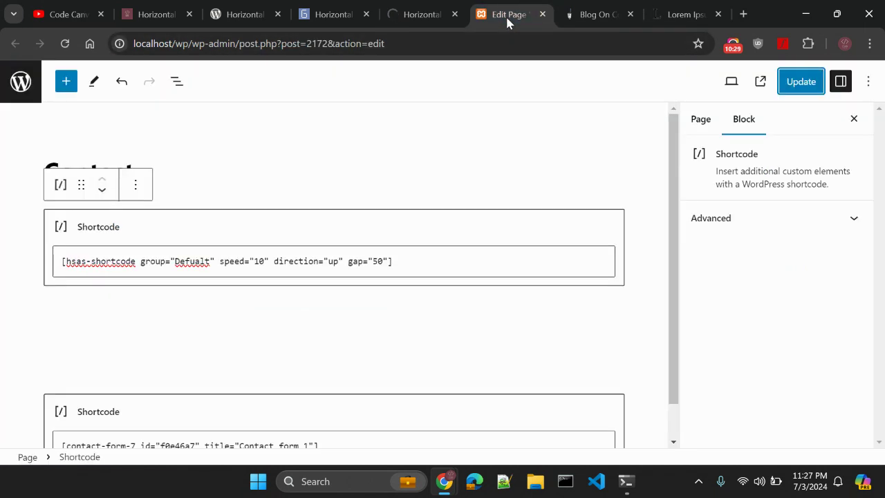
Try to correct the spelling of the group value in the announcement shortcode.
left_click(199, 260)
key("BackSpace")
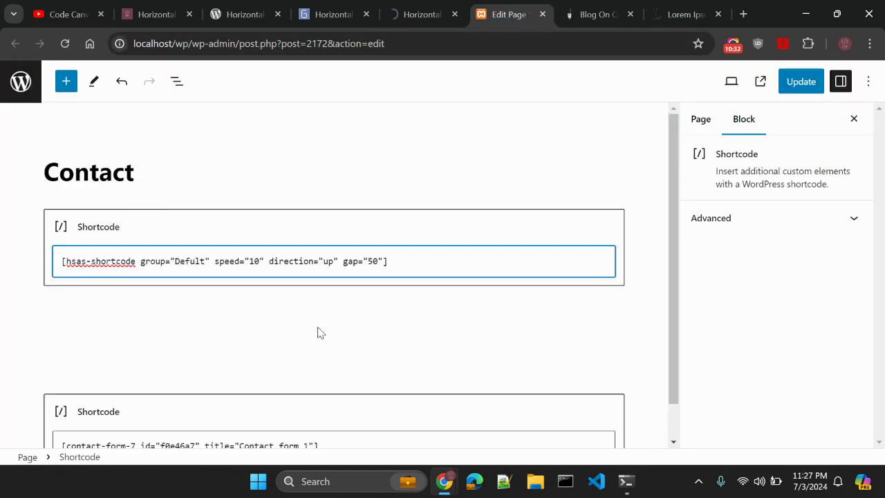
type("a")
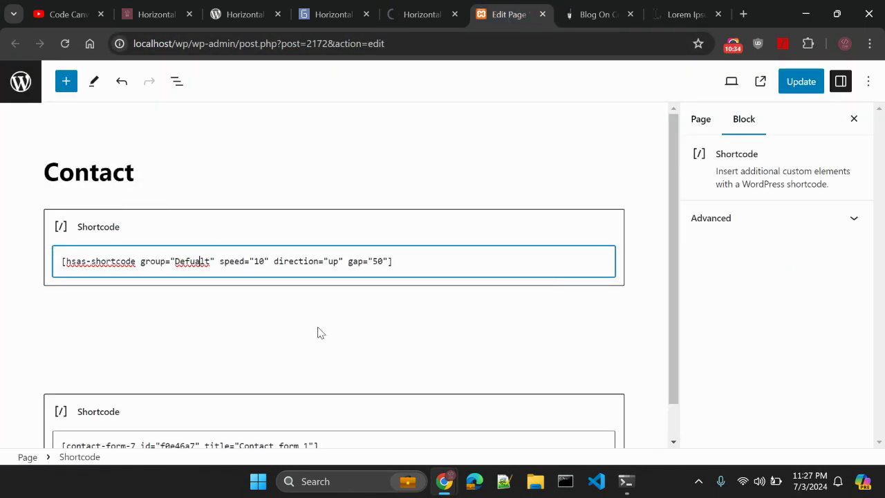
Copy the group name "Default" from the announcements list and replace the shortcode's group value with it.
key("ctrl+Page_Up")
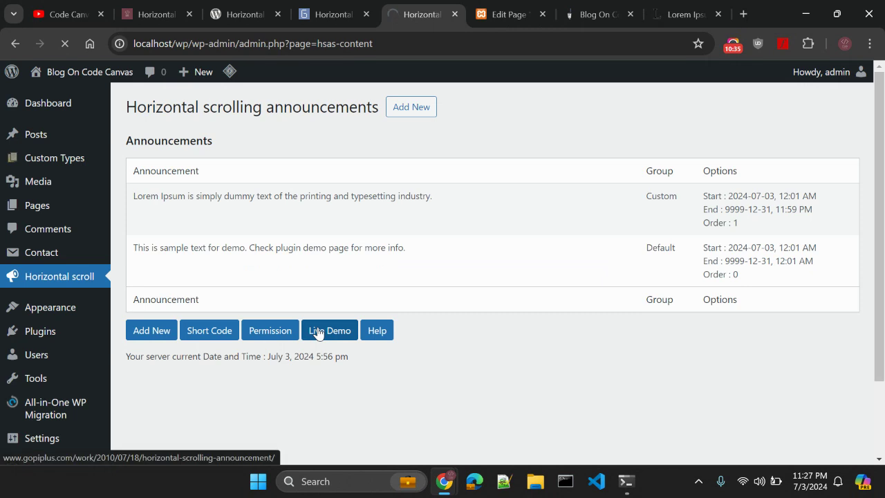
double_click(655, 248)
key("ctrl+c")
key("ctrl+Page_Down")
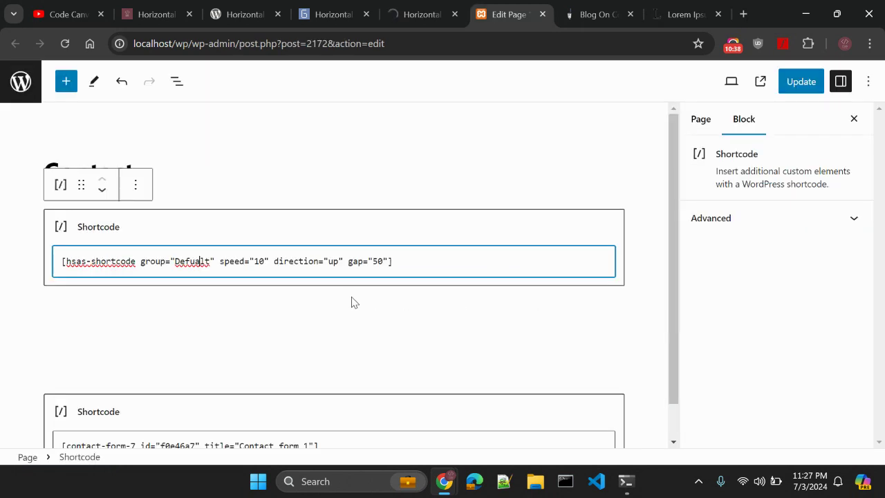
key("ctrl+v")
double_click(188, 263)
key("ctrl+v")
double_click(196, 262)
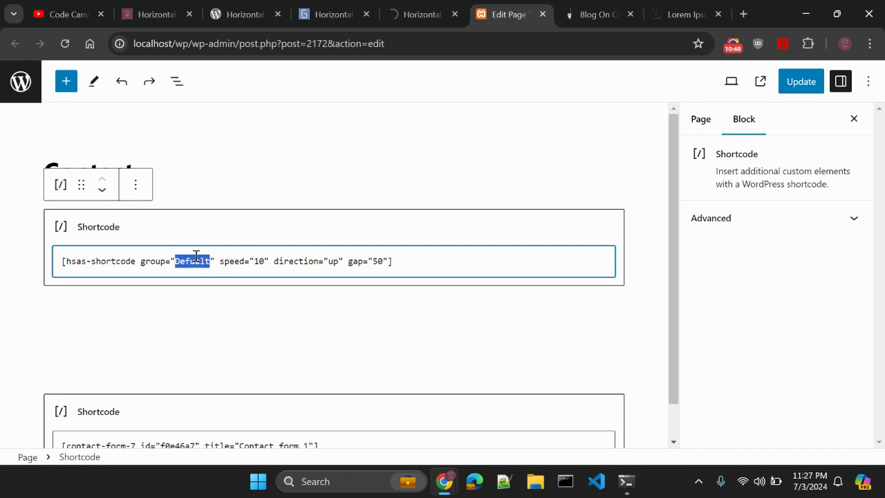
key("Right")
Update the Contact page and reload its live version.
left_click(791, 82)
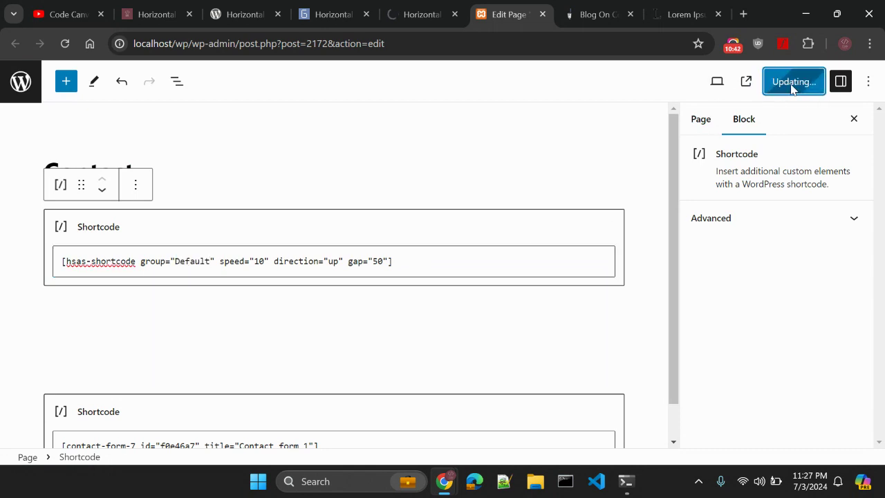
key("ctrl+Page_Down")
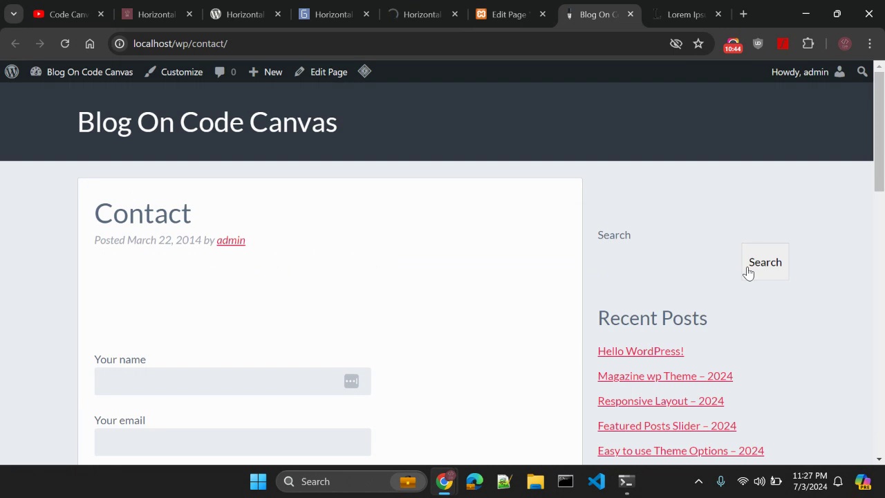
key("ctrl+r")
Set the announcement shortcode's direction to "left" in the page editor.
key("ctrl+Page_Up")
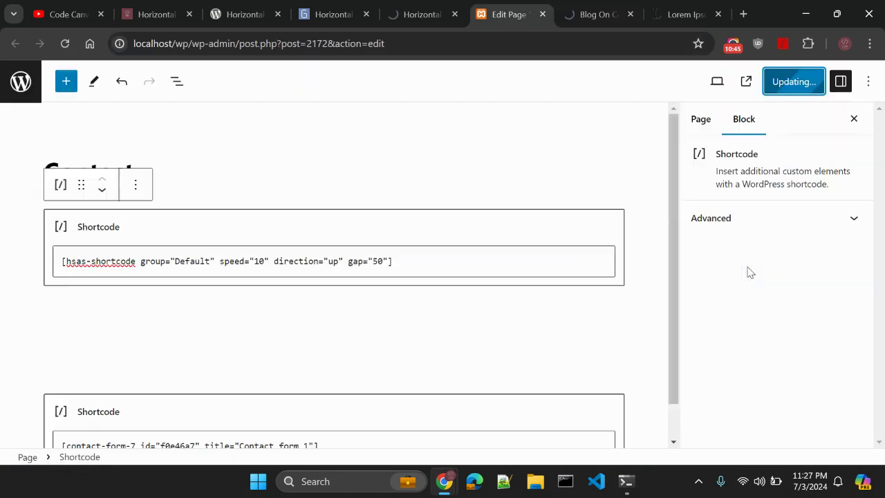
double_click(332, 261)
type("left")
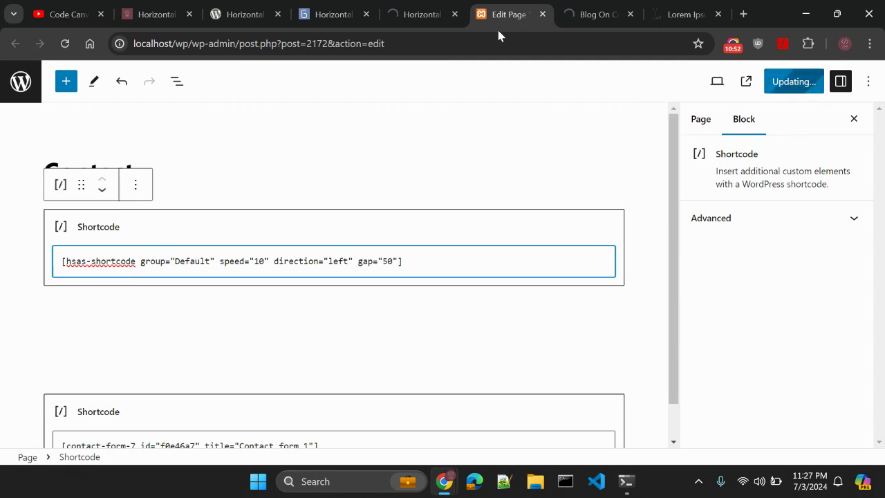
Close the announcements list, check the live Contact page and return to the page editor.
left_click(438, 9)
left_click(466, 49)
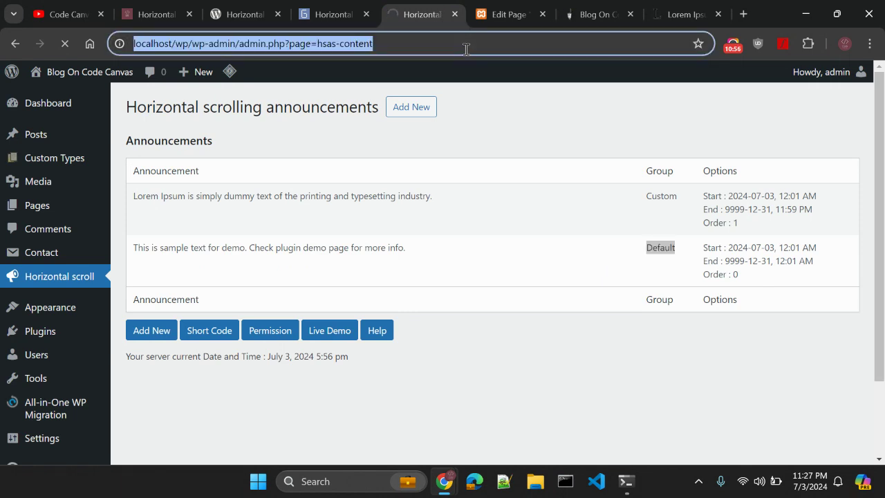
key("ctrl+w")
key("ctrl+Tab")
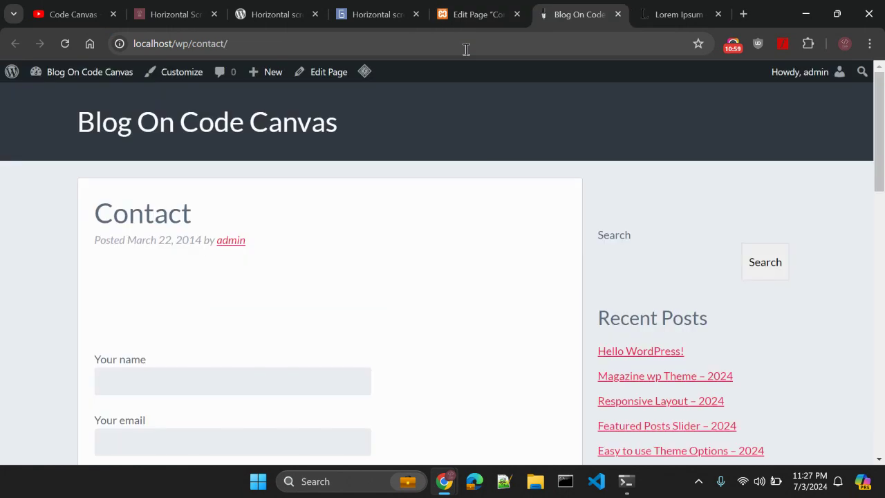
key("ctrl+shift+Tab")
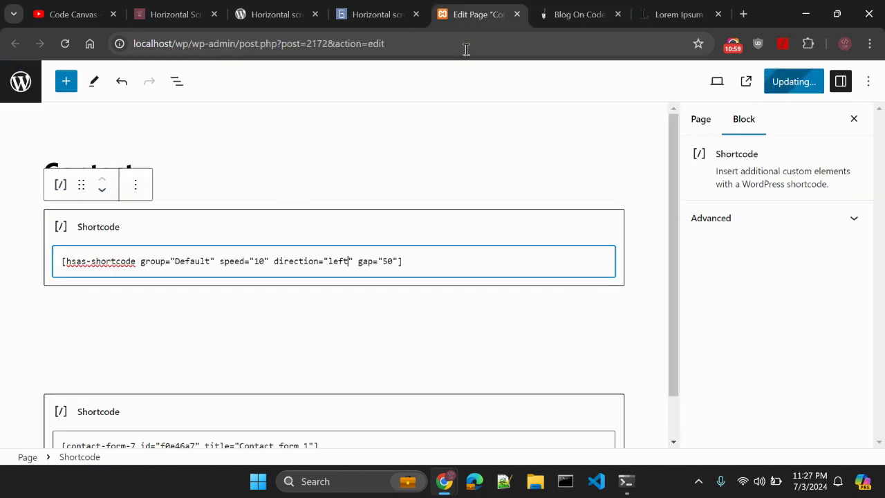
Reload the page editor, checking the example shortcodes on the plugin's WordPress.org page while it loads.
left_click(429, 39)
key("Return")
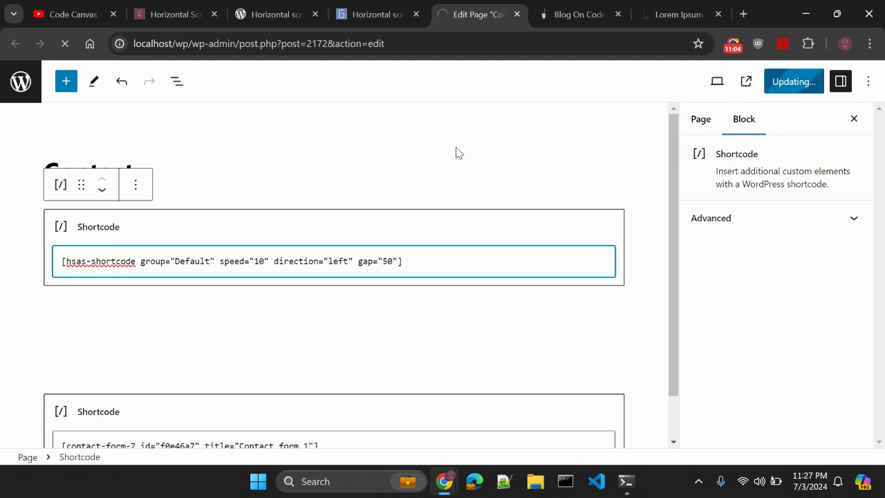
key("ctrl+shift+Tab")
key("ctrl+shift+Tab")
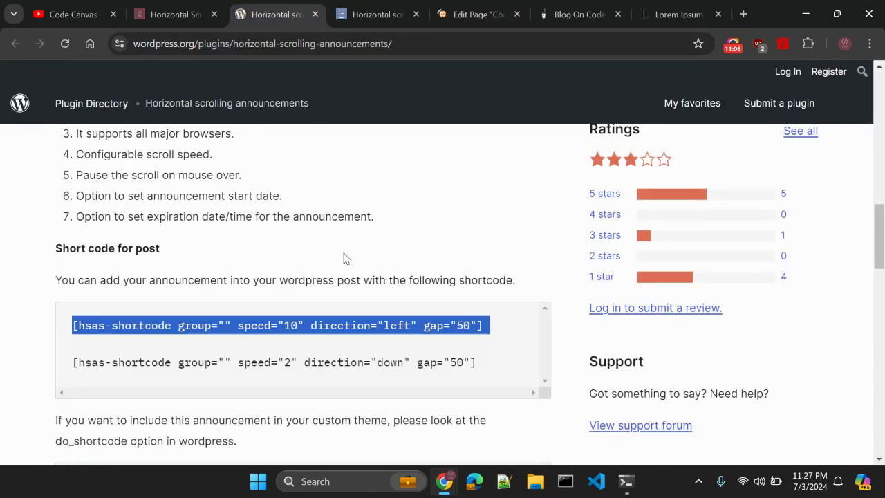
left_click(488, 13)
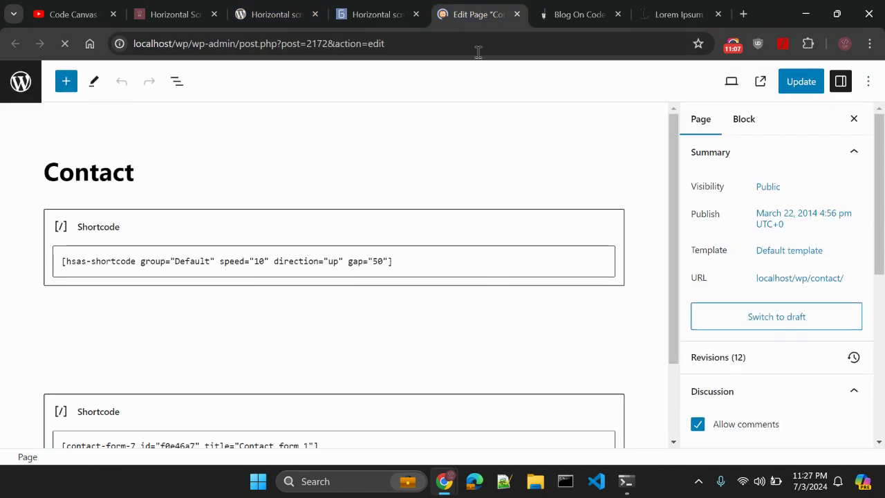
Set the announcement shortcode's direction to "left", update the page and reload the live Contact page.
left_click(322, 264)
key("shift+Right")
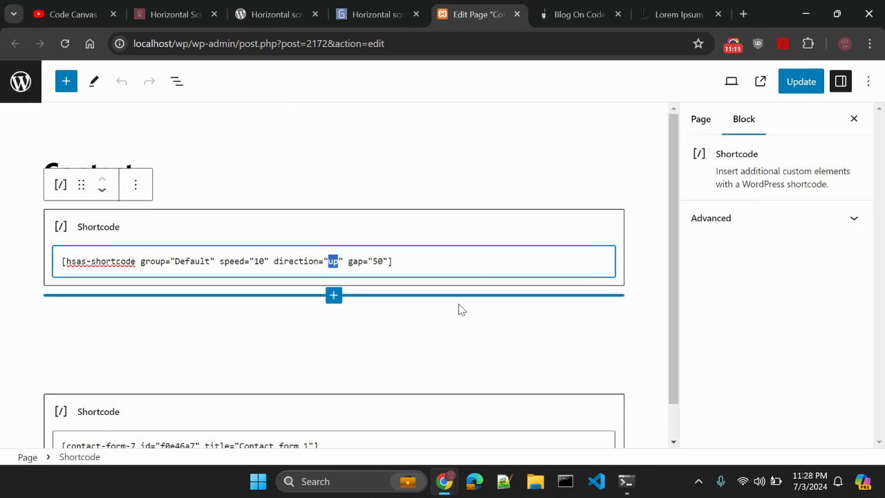
type("left")
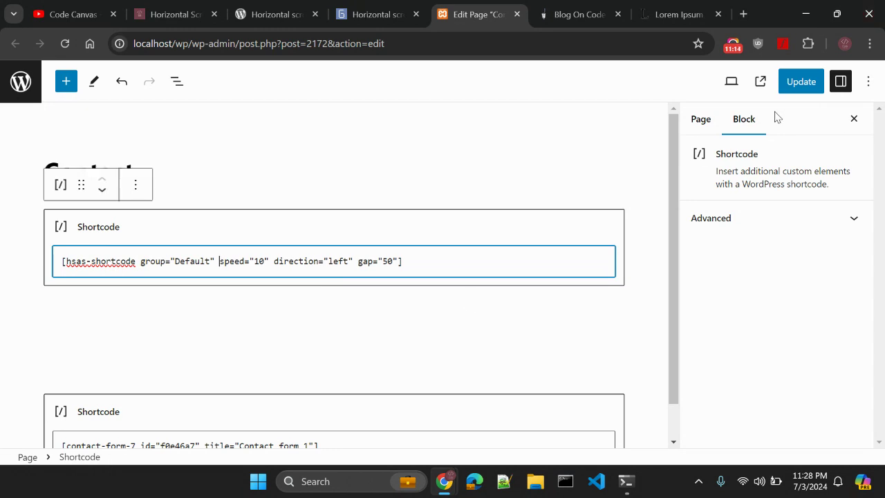
left_click(795, 86)
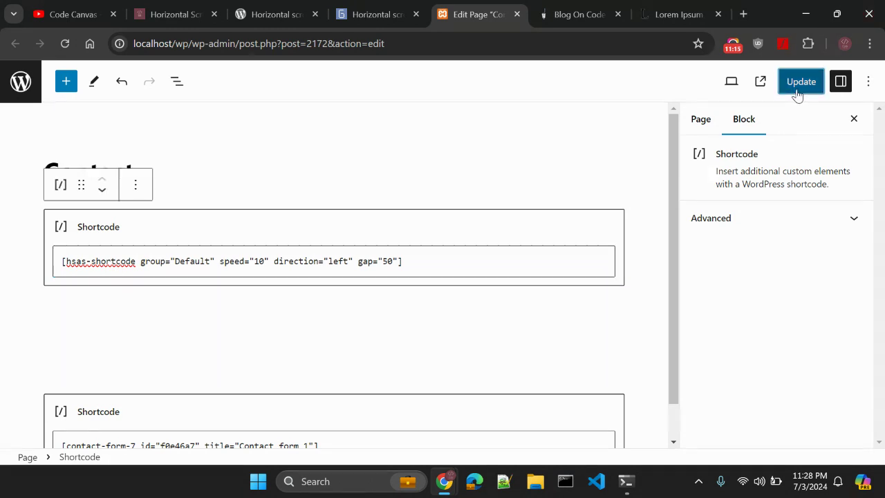
left_click(563, 20)
key("F5")
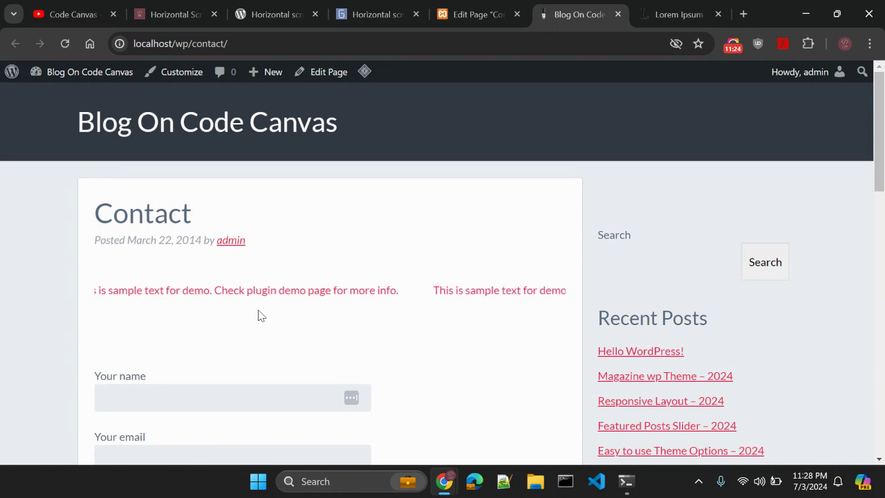
Review the shortcode in the editor, the plugin author's page and the scrolling announcement on the live Contact page.
key("ctrl+shift+Tab")
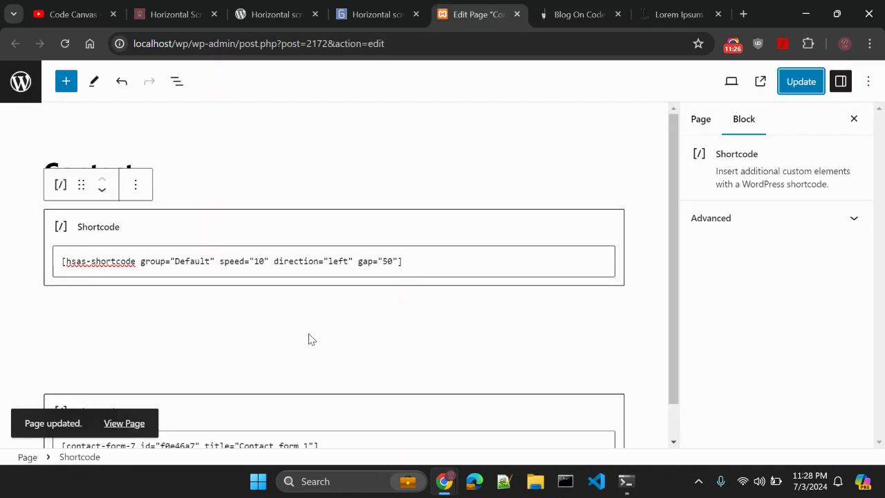
key("ctrl+shift+Tab")
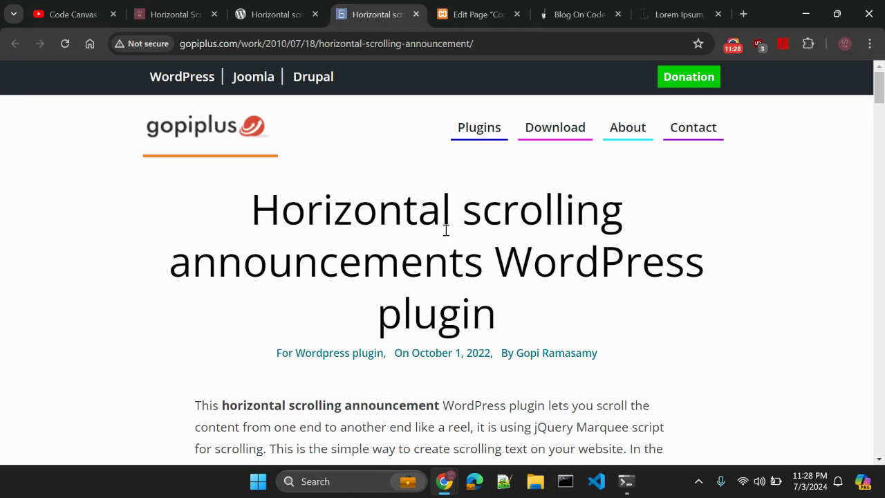
left_click(558, 14)
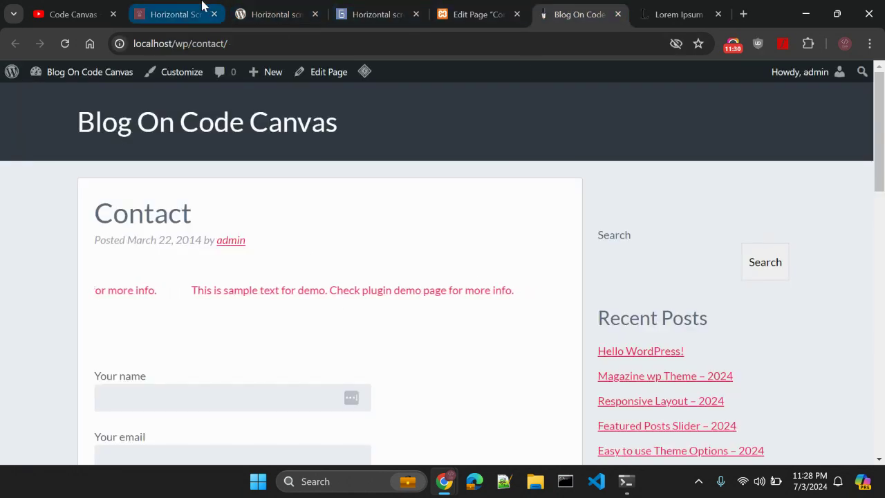
left_click(176, 14)
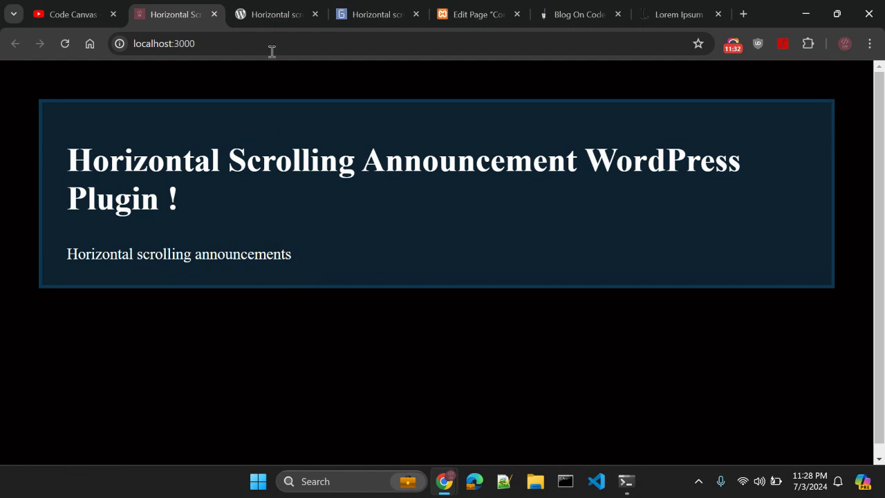
Examine the do_shortcode example for custom themes and the screenshots on the plugin's WordPress.org page.
left_click(268, 25)
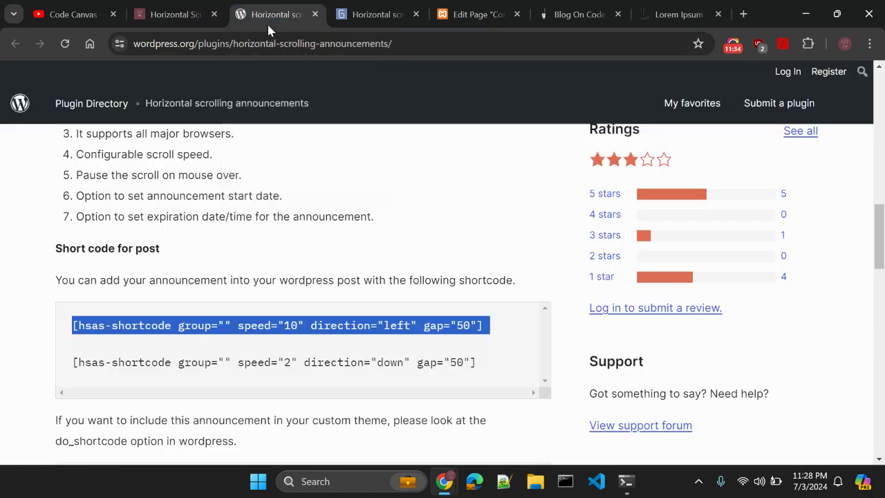
left_click(353, 196)
scroll(353, 195, "down", 2)
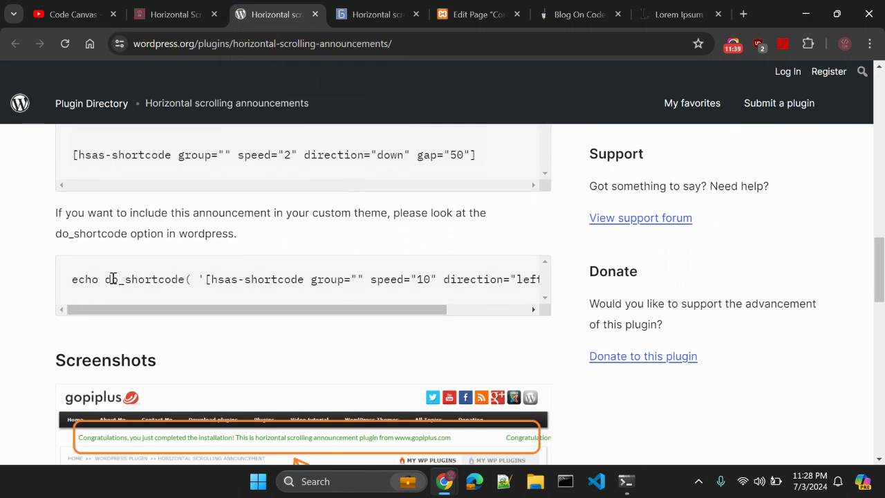
left_click_drag(105, 279, 185, 275)
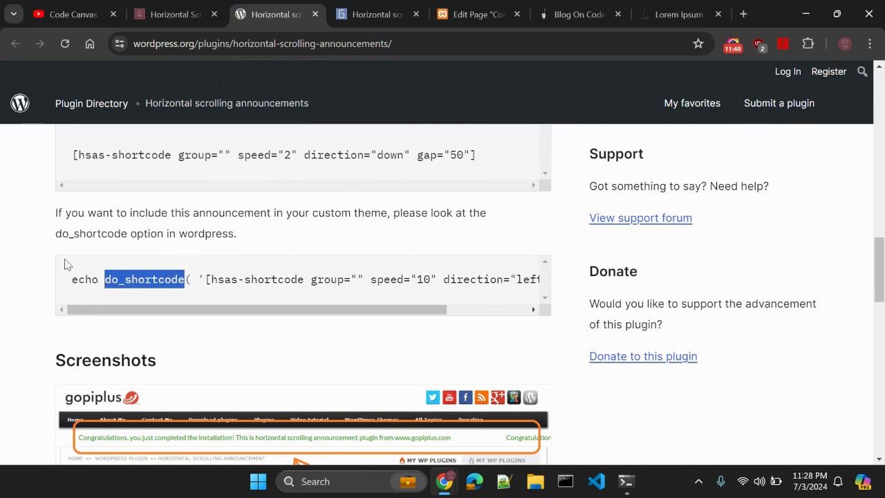
scroll(38, 276, "down", 2)
scroll(38, 277, "down", 7)
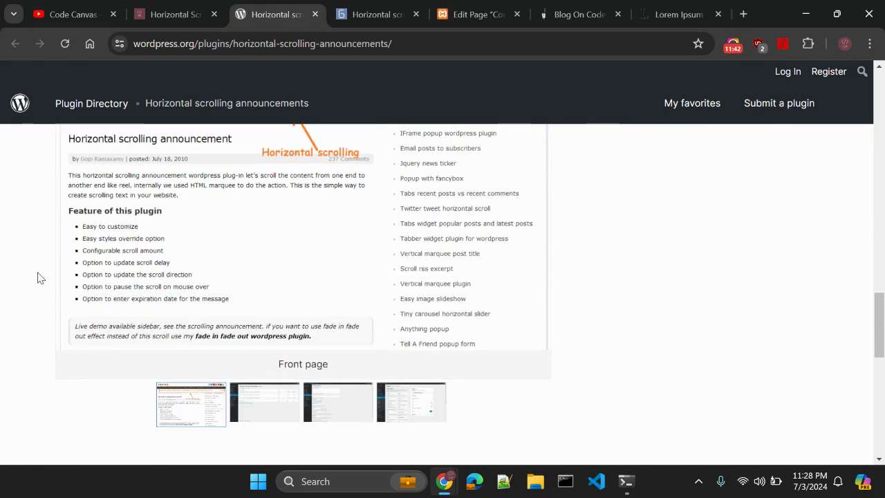
View the Widget setting screenshot on the plugin's WordPress.org page, and return to the tutorial's title page.
left_click(405, 194)
scroll(585, 227, "up", 4)
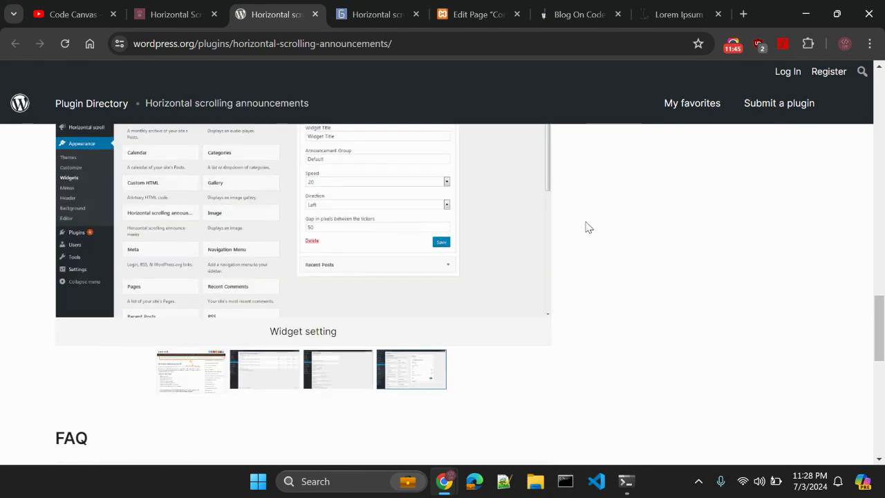
scroll(334, 311, "up", 1)
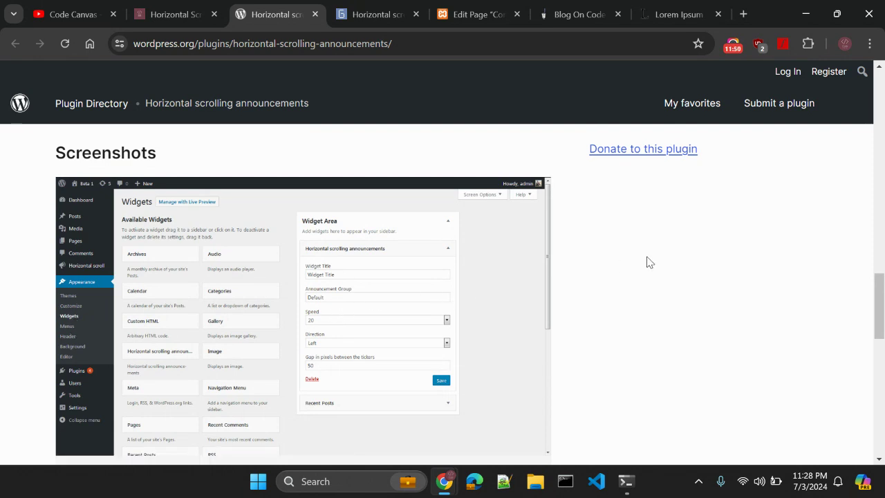
scroll(649, 262, "down", 3)
scroll(645, 258, "up", 8)
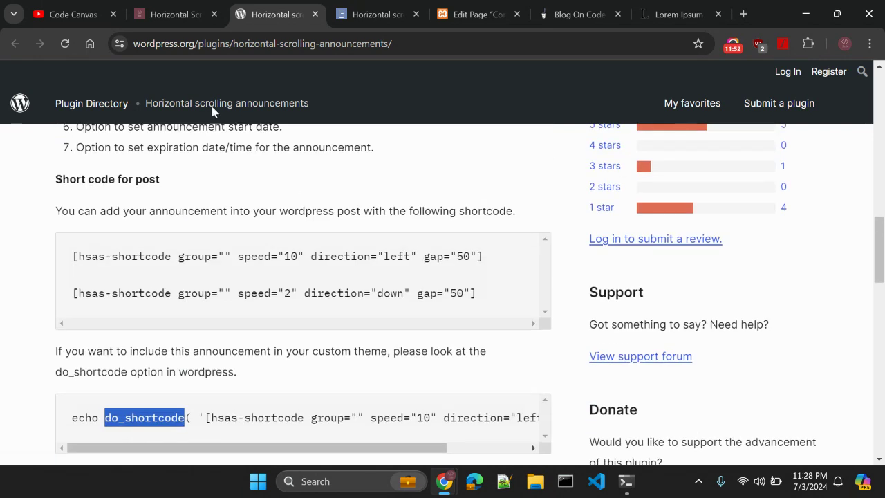
left_click(178, 8)
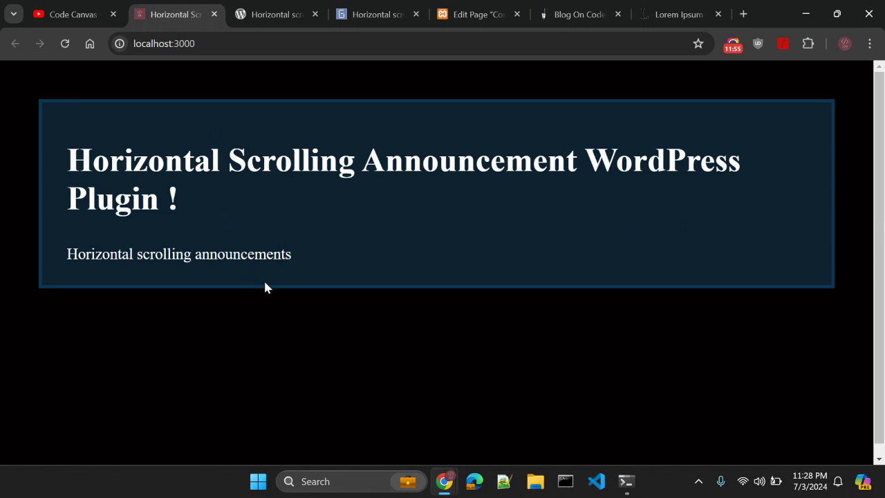